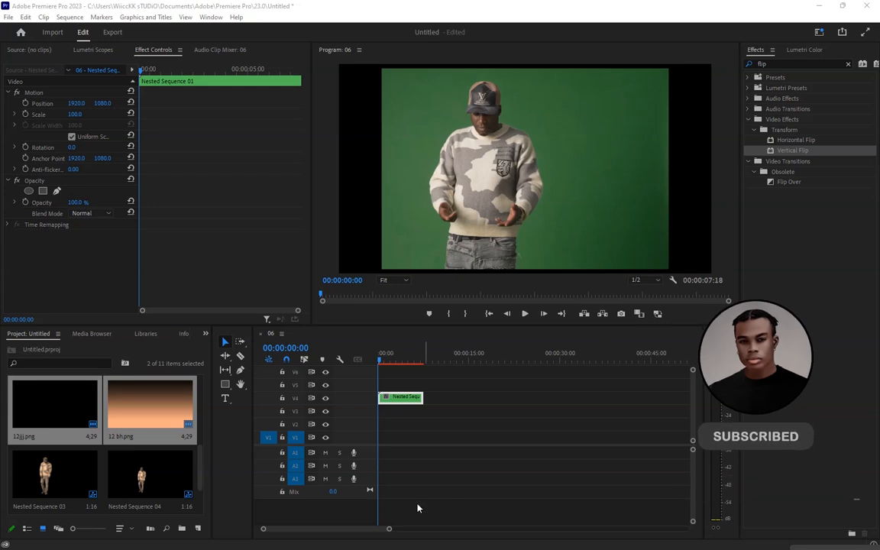
Add asset.mp4 from the project to the timeline above the nested sequence
{"action": "left_click_drag", "start_coordinate": [389, 529], "coordinate": [342, 529]}
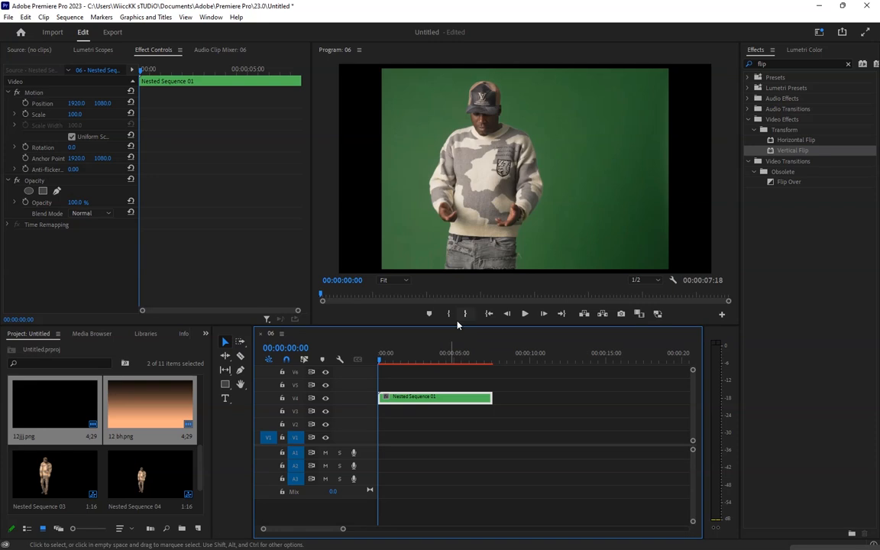
{"action": "left_click_drag", "start_coordinate": [383, 359], "coordinate": [359, 358]}
{"action": "left_click_drag", "start_coordinate": [343, 529], "coordinate": [335, 529]}
{"action": "left_click_drag", "start_coordinate": [427, 359], "coordinate": [374, 359]}
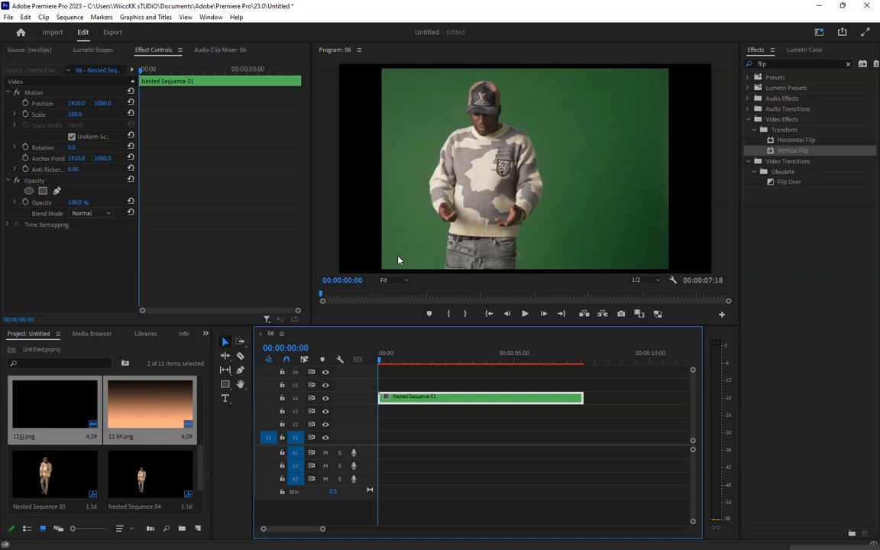
{"action": "left_click_drag", "start_coordinate": [199, 474], "coordinate": [199, 501]}
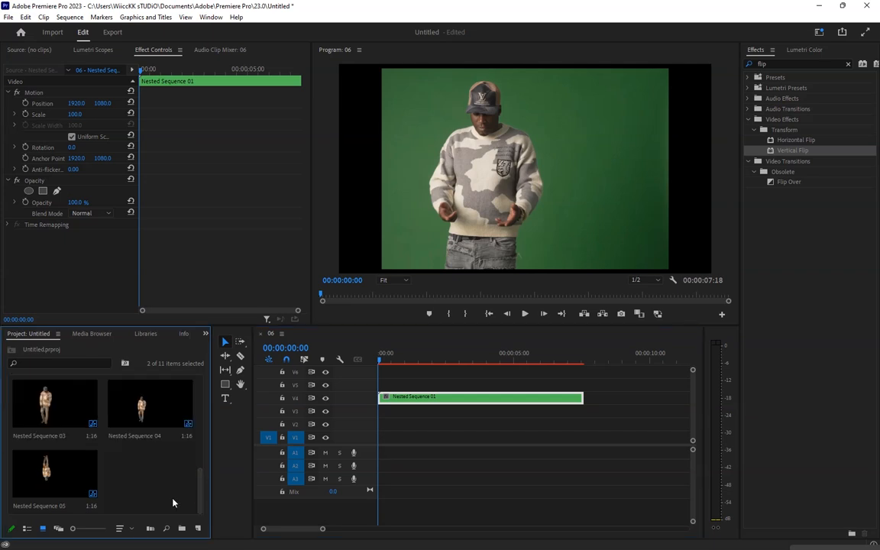
{"action": "left_click", "coordinate": [172, 499]}
{"action": "scroll", "coordinate": [180, 398], "scroll_direction": "up", "scroll_amount": 5}
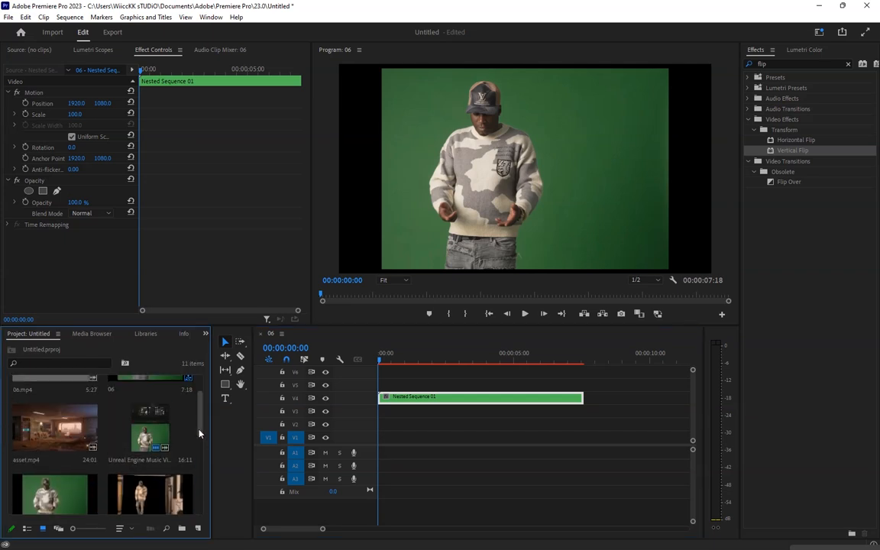
{"action": "left_click_drag", "start_coordinate": [55, 428], "coordinate": [438, 498]}
Delete asset.mp4's audio clip and move its video clip down to track V3 beneath the nested sequence
{"action": "left_click", "coordinate": [438, 493], "text": "alt"}
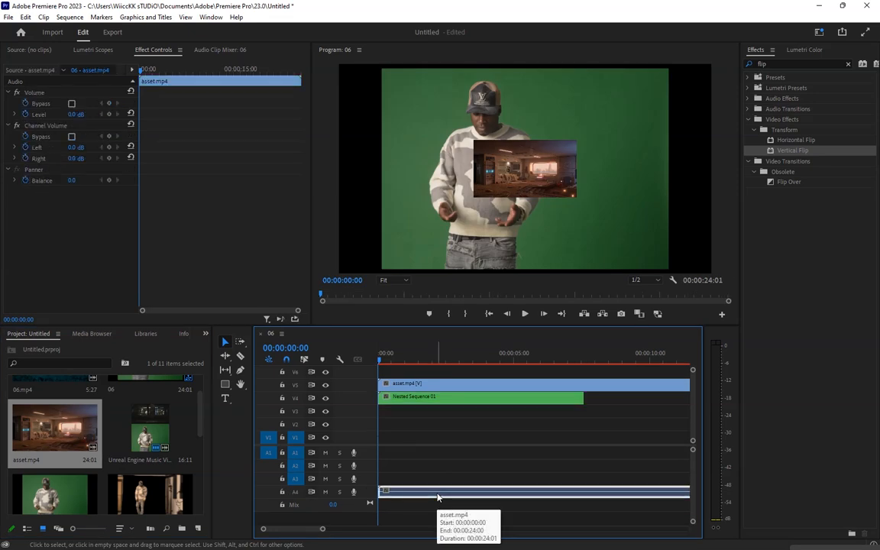
{"action": "key", "text": "Delete"}
{"action": "left_click_drag", "start_coordinate": [405, 384], "coordinate": [405, 411]}
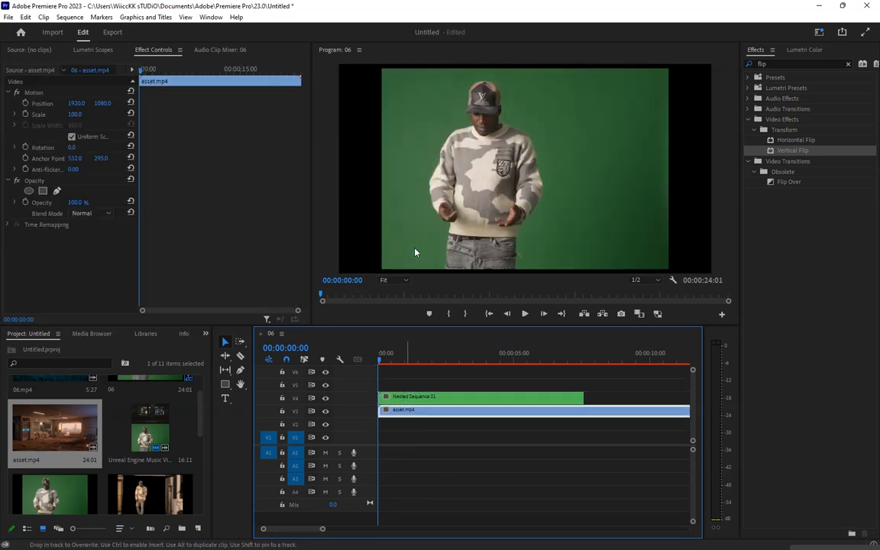
Hide track V4 and set the background clip's scale to 377
{"action": "left_click", "coordinate": [430, 353]}
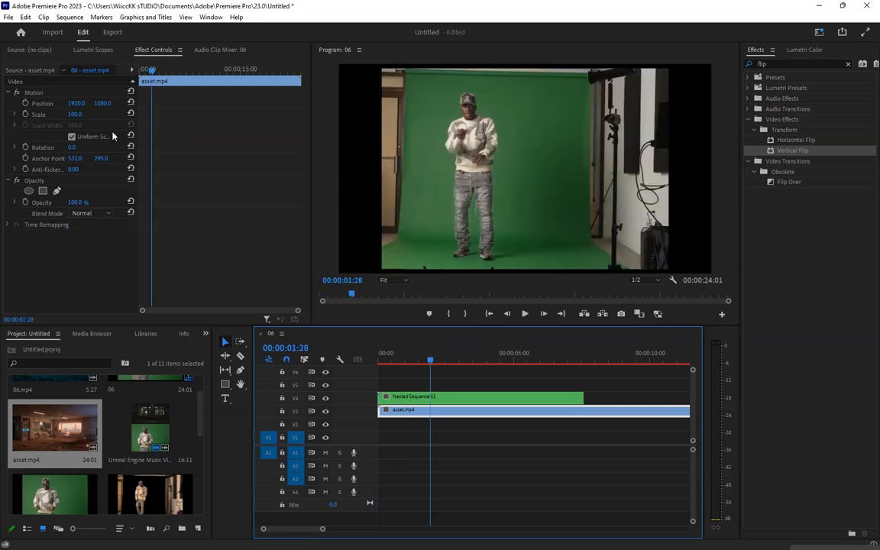
{"action": "left_click", "coordinate": [326, 398]}
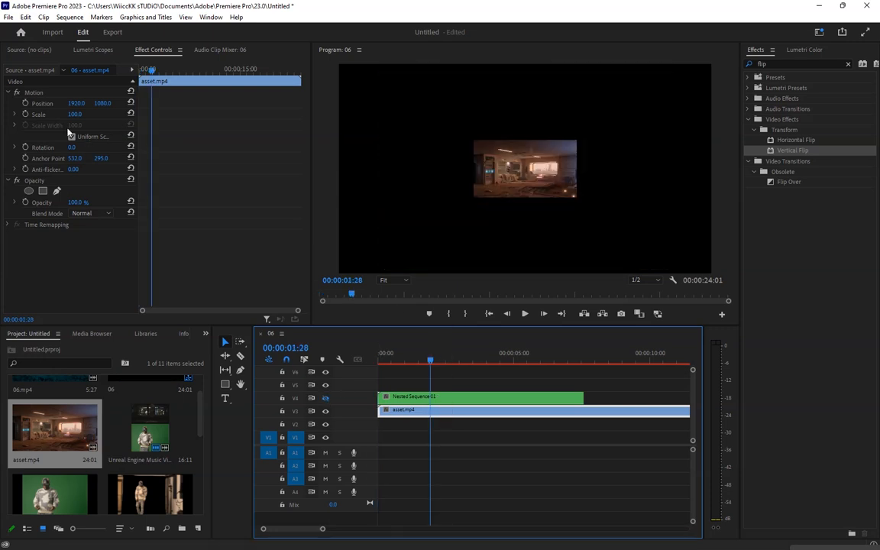
{"action": "left_click_drag", "start_coordinate": [74, 115], "coordinate": [286, 115]}
Play back the scaled background from near the start
{"action": "left_click_drag", "start_coordinate": [430, 359], "coordinate": [390, 361]}
{"action": "left_click", "coordinate": [525, 313]}
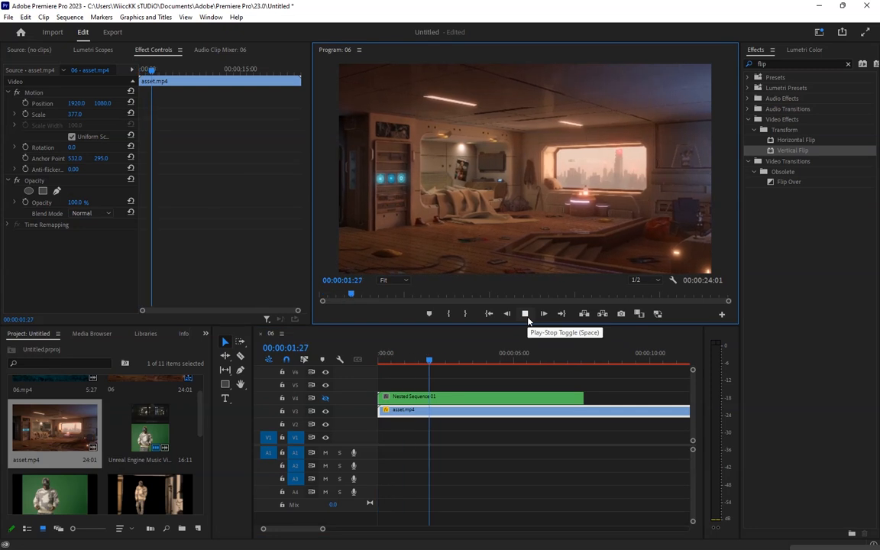
{"action": "left_click", "coordinate": [525, 313]}
Cut the background clip where the nested sequence ends and delete the leftover part
{"action": "left_click", "coordinate": [240, 356]}
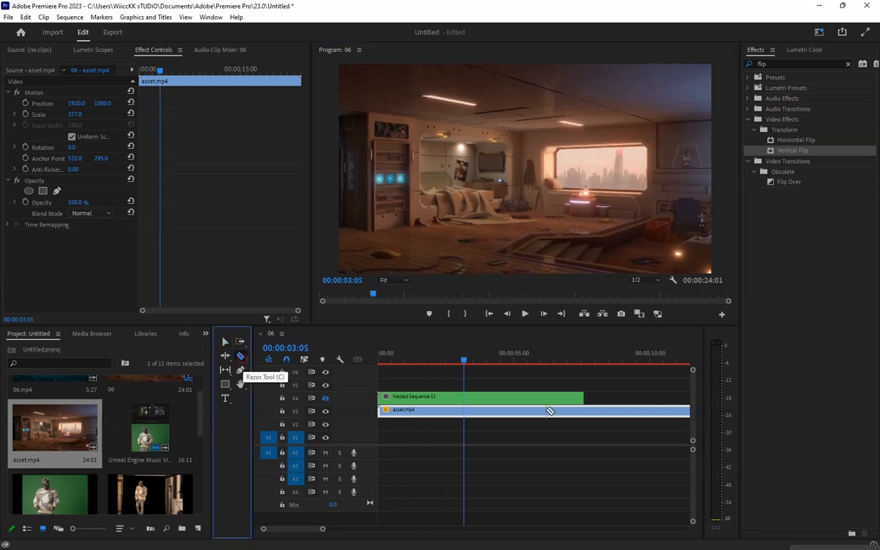
{"action": "left_click", "coordinate": [584, 411]}
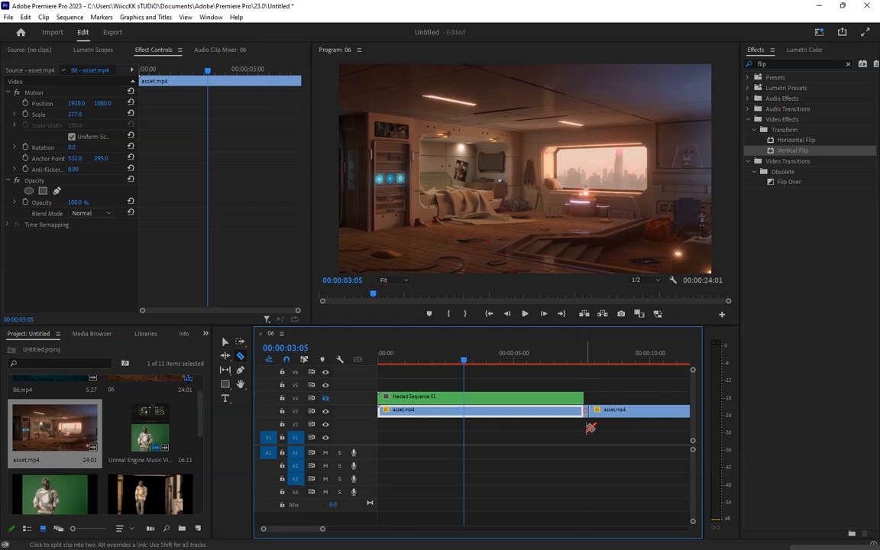
{"action": "key", "text": "v"}
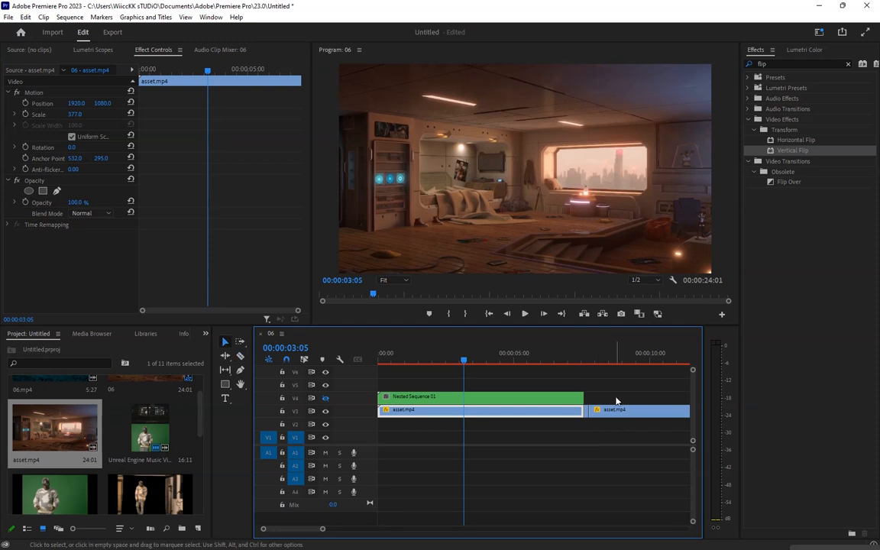
{"action": "left_click_drag", "start_coordinate": [616, 393], "coordinate": [589, 423]}
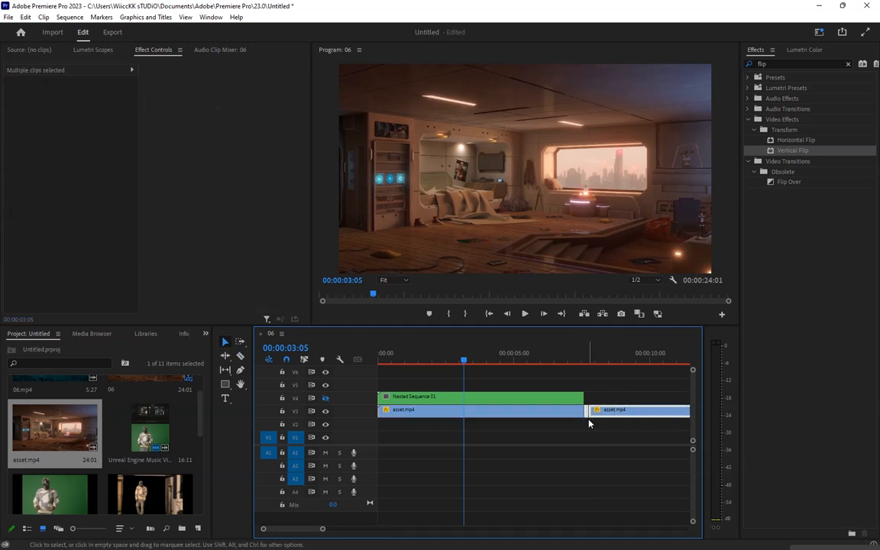
{"action": "key", "text": "Delete"}
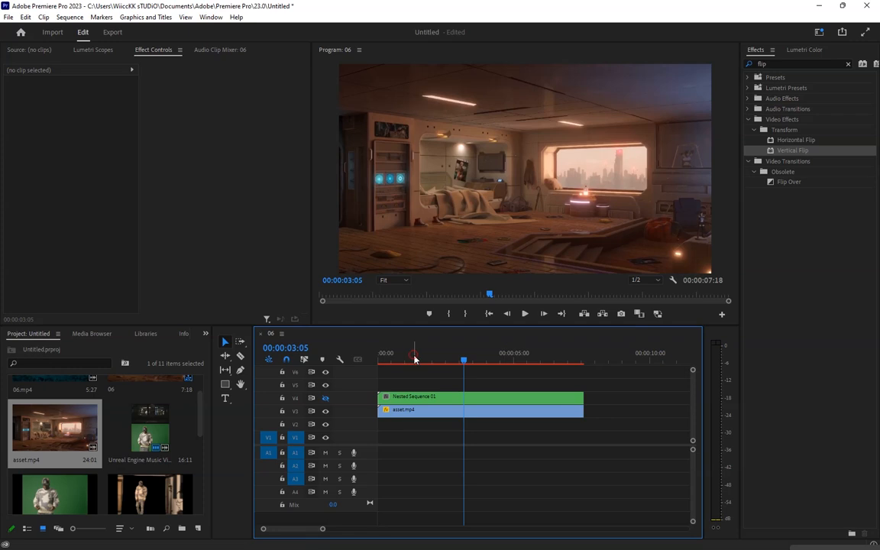
Scrub and play the composite from the start to review the clips
{"action": "left_click_drag", "start_coordinate": [464, 360], "coordinate": [380, 362]}
{"action": "left_click", "coordinate": [407, 410]}
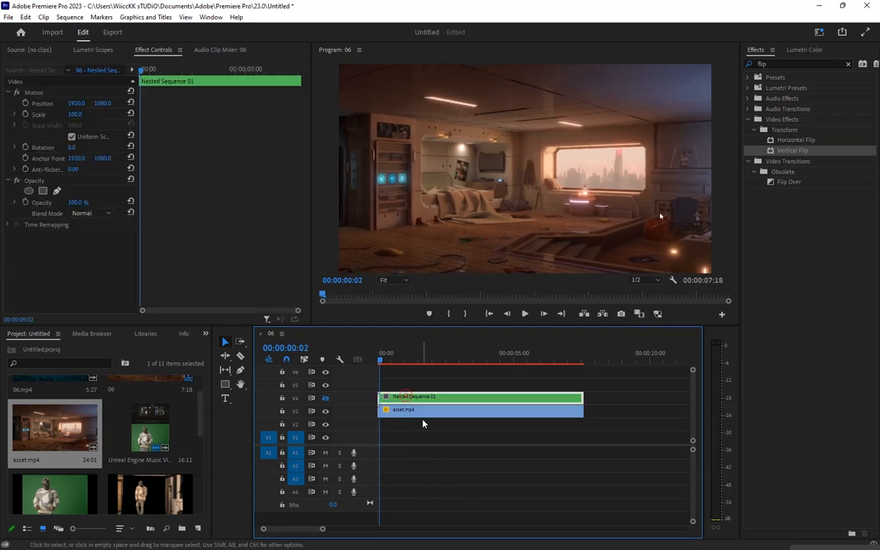
{"action": "left_click", "coordinate": [551, 354]}
{"action": "mouse_move", "coordinate": [554, 350]}
{"action": "left_mouse_down"}
{"action": "mouse_move", "coordinate": [584, 359]}
{"action": "mouse_move", "coordinate": [383, 359]}
{"action": "mouse_move", "coordinate": [559, 359]}
{"action": "left_mouse_up"}
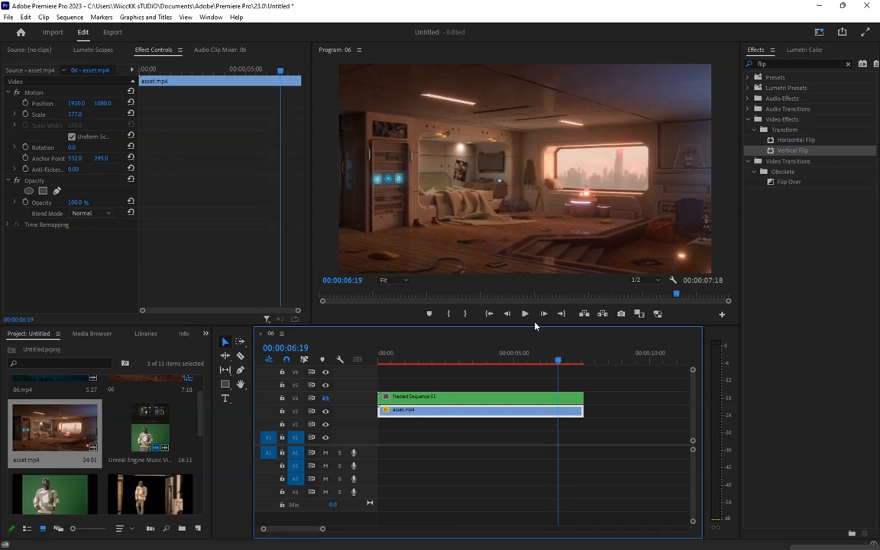
{"action": "left_click", "coordinate": [526, 315]}
{"action": "left_click_drag", "start_coordinate": [463, 360], "coordinate": [380, 357]}
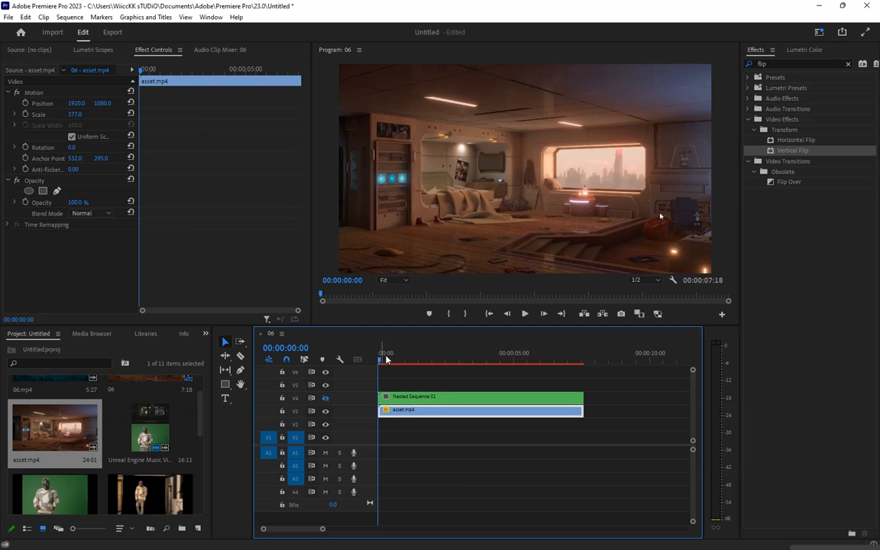
{"action": "left_click", "coordinate": [400, 369]}
{"action": "left_click_drag", "start_coordinate": [403, 356], "coordinate": [359, 359]}
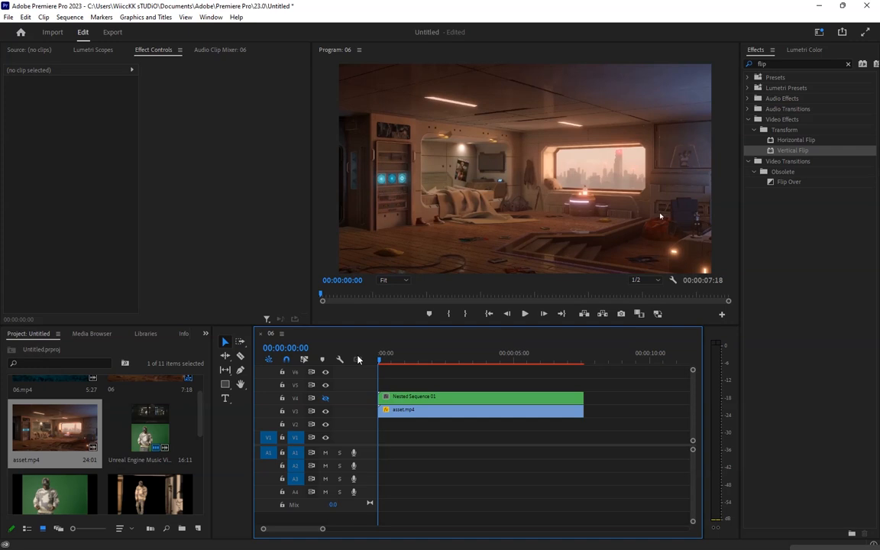
{"action": "left_click", "coordinate": [413, 398]}
{"action": "key", "text": "space"}
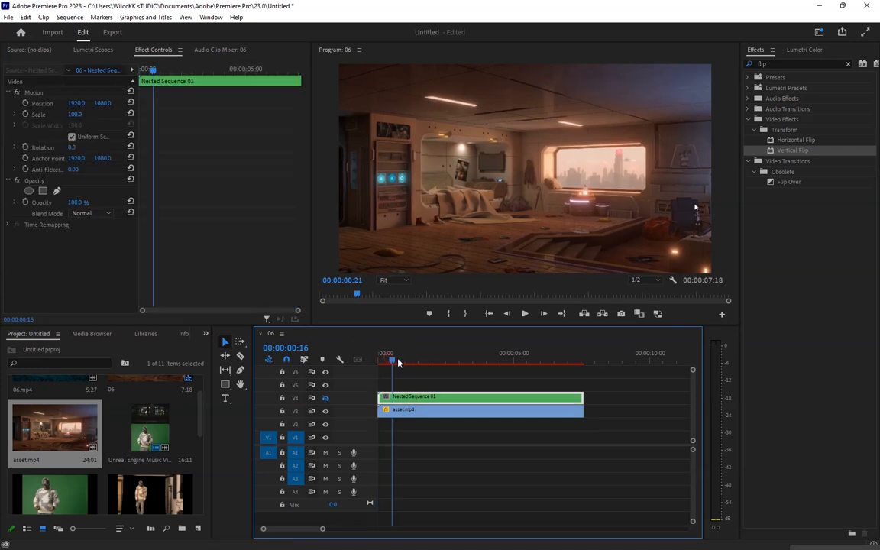
{"action": "left_click_drag", "start_coordinate": [387, 353], "coordinate": [417, 356]}
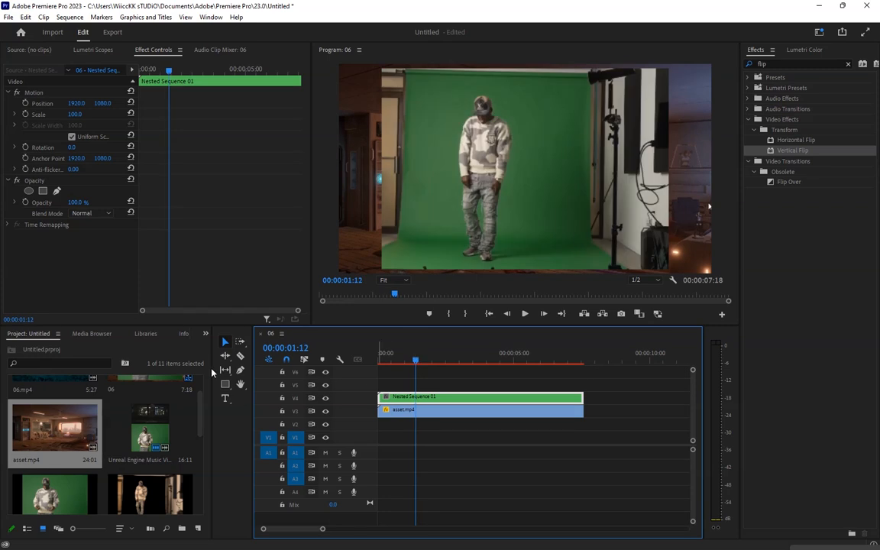
Split the nested sequence clip with the Razor tool at 00:00:01:12 and 00:00:02:28
{"action": "left_click", "coordinate": [240, 356]}
{"action": "left_click", "coordinate": [415, 400]}
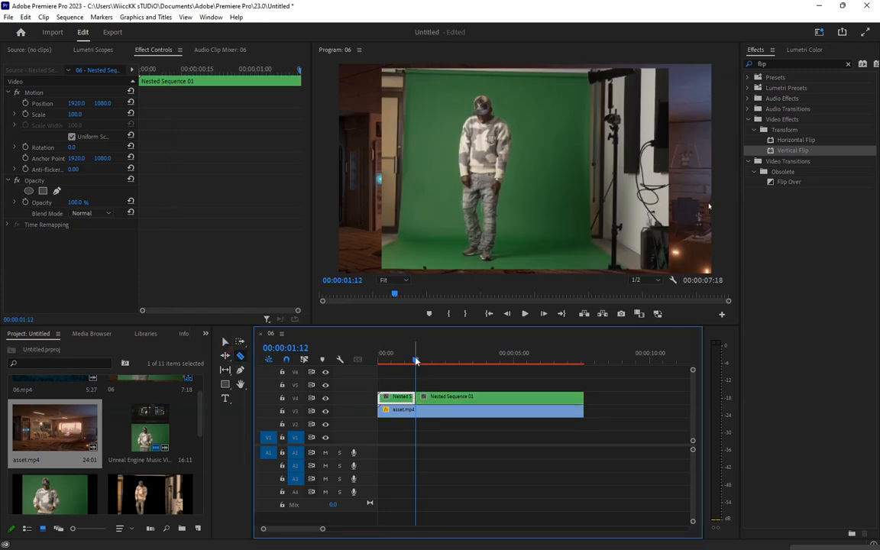
{"action": "left_click_drag", "start_coordinate": [415, 357], "coordinate": [463, 358]}
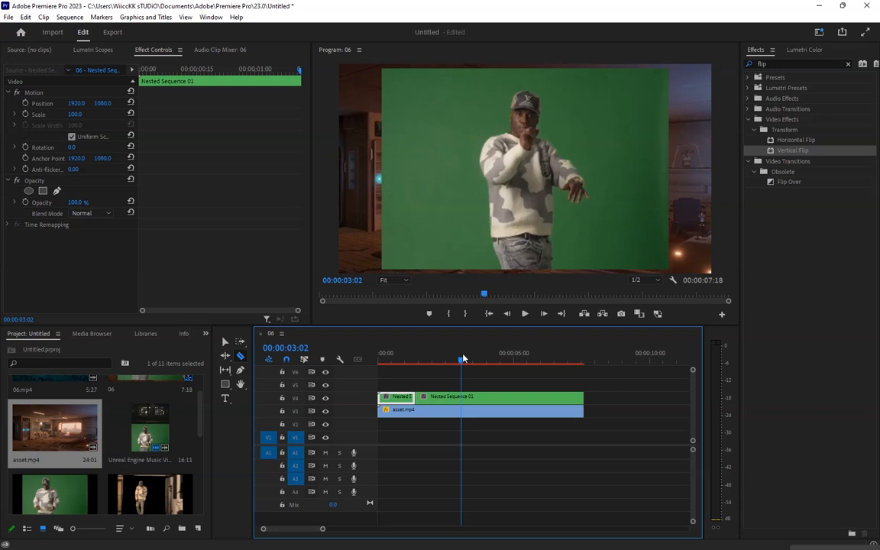
{"action": "key", "text": "Left"}
{"action": "key", "text": "Left"}
{"action": "key", "text": "Left"}
{"action": "key", "text": "Left"}
{"action": "key", "text": "Left"}
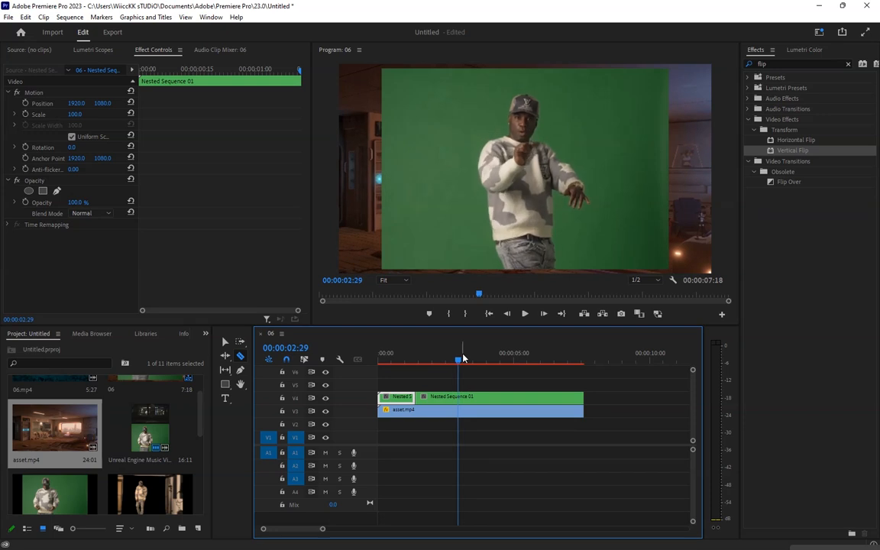
{"action": "key", "text": "Right"}
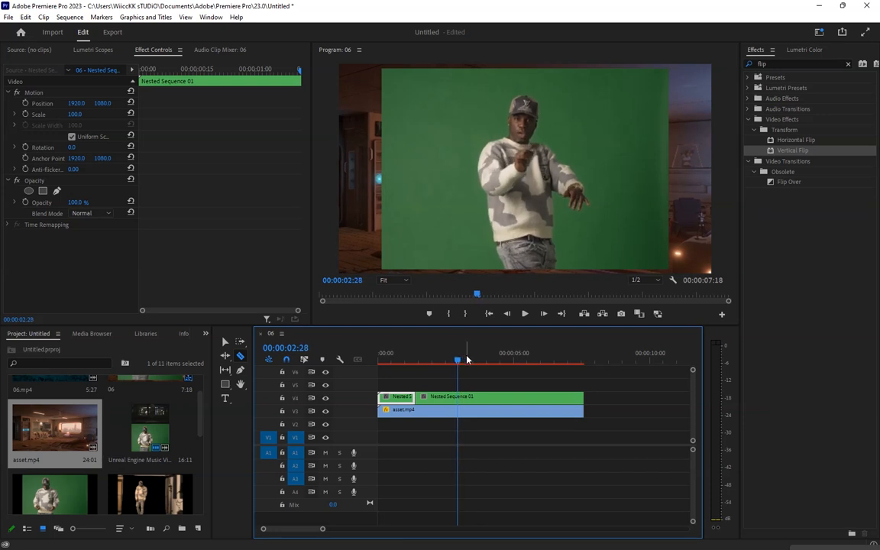
{"action": "left_click", "coordinate": [458, 397]}
Split the nested sequence clip again at 00:00:04:22
{"action": "left_click_drag", "start_coordinate": [459, 368], "coordinate": [505, 361]}
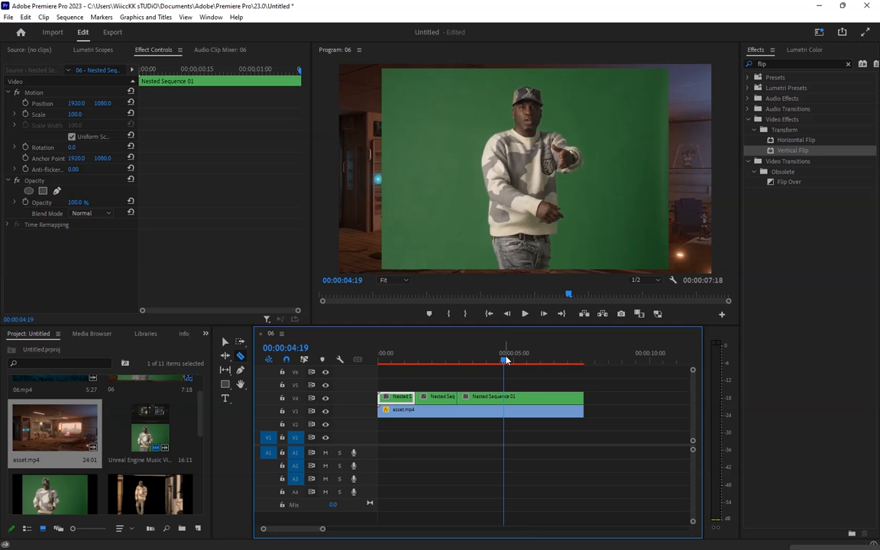
{"action": "key", "text": "Right"}
{"action": "key", "text": "Right"}
{"action": "key", "text": "Right"}
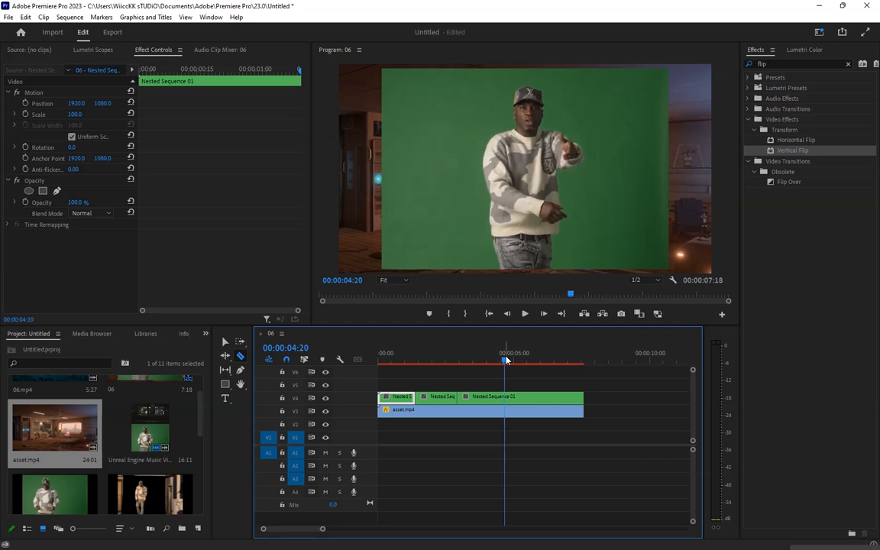
{"action": "key", "text": "Left"}
{"action": "key", "text": "Right"}
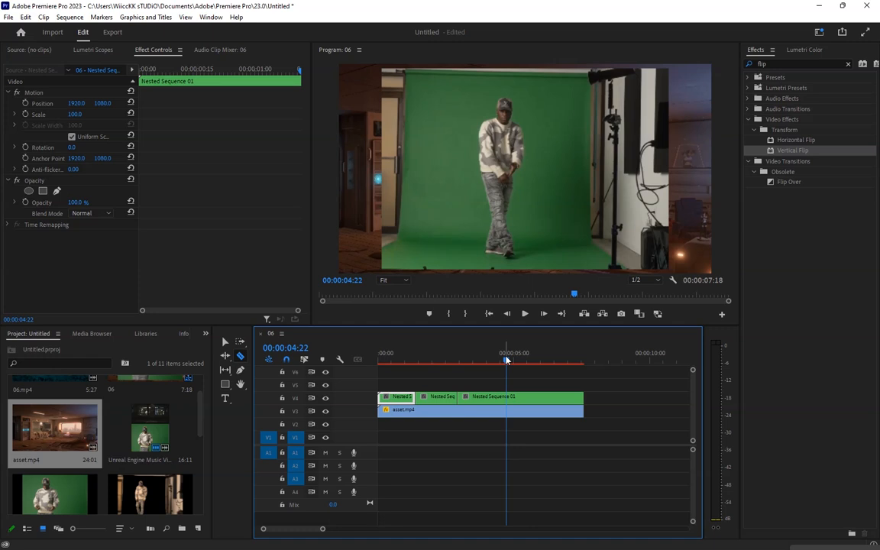
{"action": "left_click", "coordinate": [507, 397]}
Search the effects for key and apply Ultra Key to the first nested sequence segment
{"action": "left_click_drag", "start_coordinate": [454, 363], "coordinate": [460, 360]}
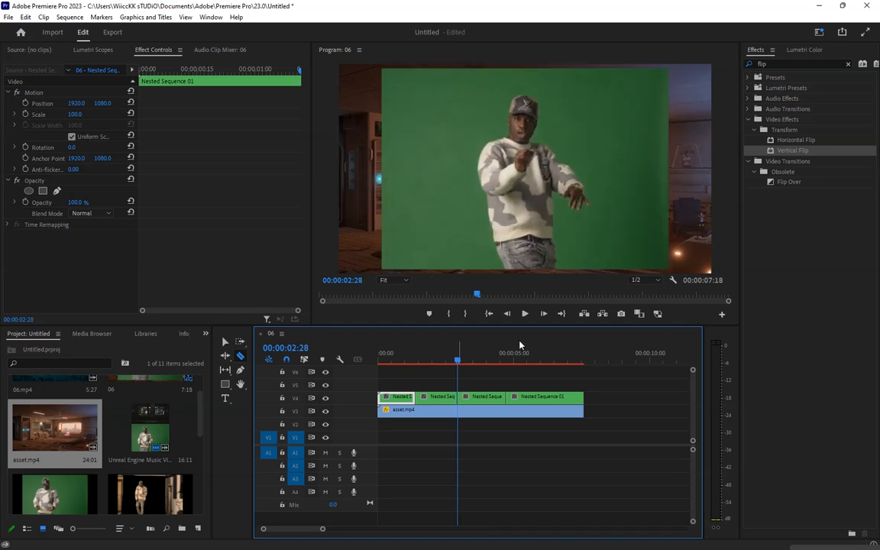
{"action": "left_click_drag", "start_coordinate": [401, 350], "coordinate": [380, 353]}
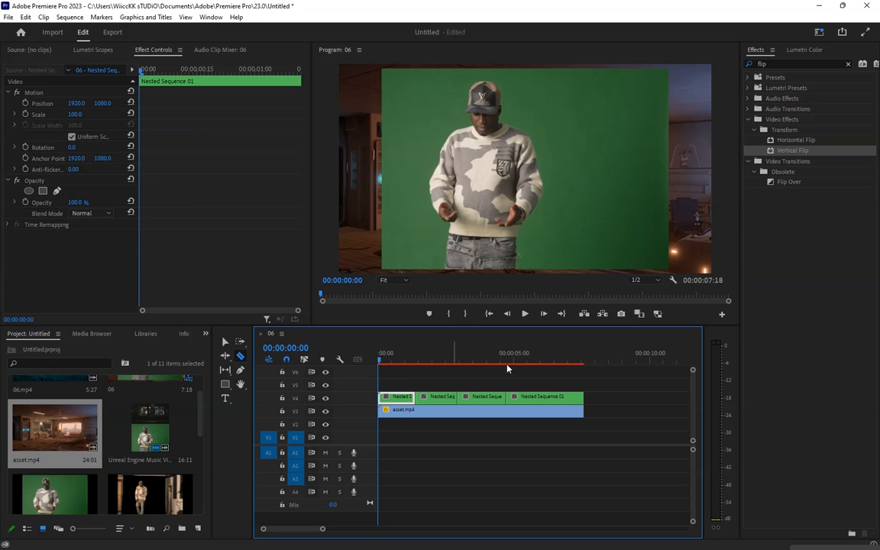
{"action": "left_click", "coordinate": [772, 65]}
{"action": "double_click", "coordinate": [773, 65]}
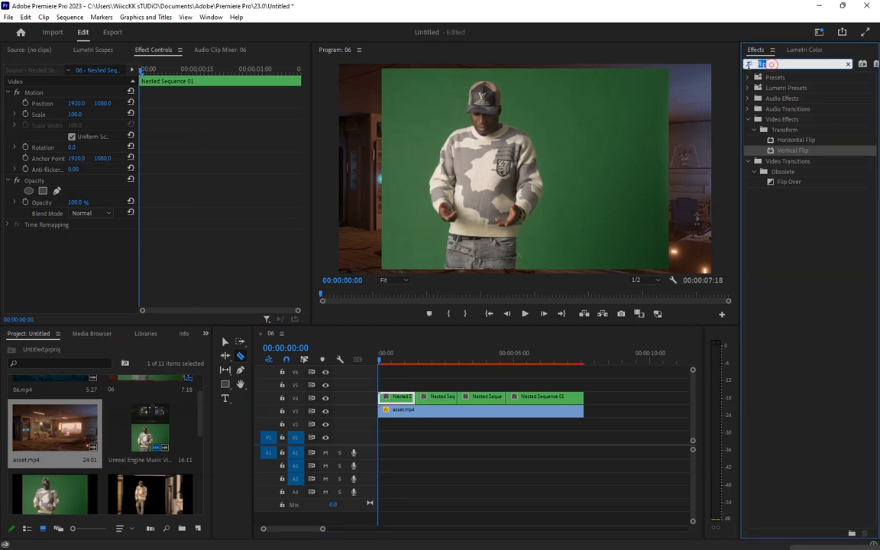
{"action": "type", "text": "key"}
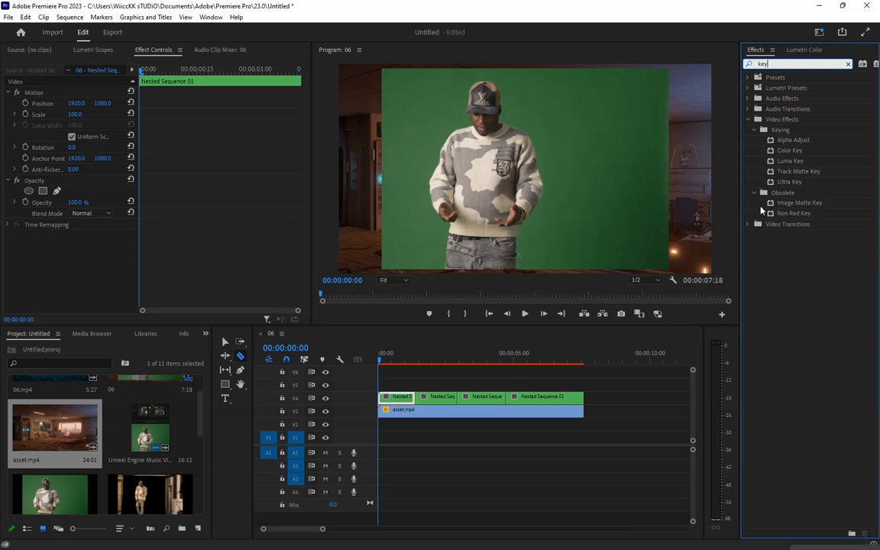
{"action": "left_click_drag", "start_coordinate": [794, 183], "coordinate": [397, 396]}
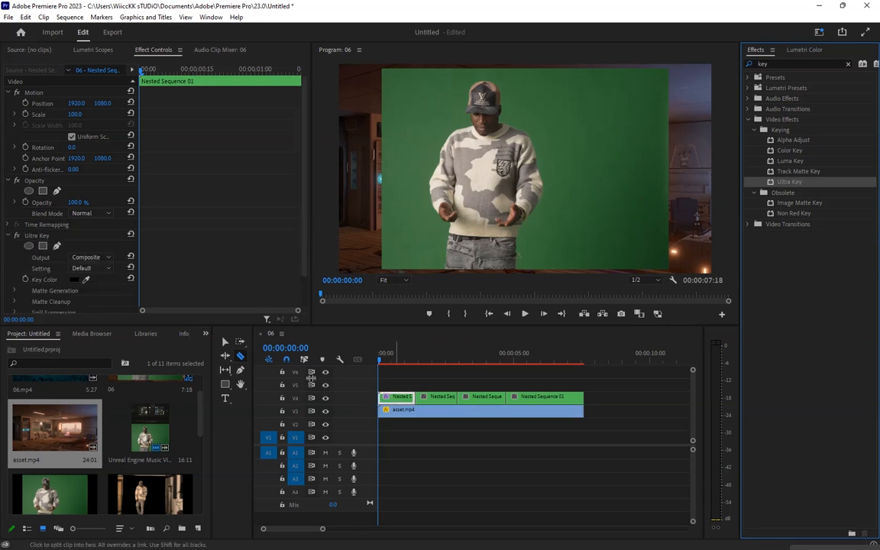
Sample the green backdrop as the Ultra Key's key colour and expand Matte Generation
{"action": "scroll", "coordinate": [222, 256], "scroll_direction": "down", "scroll_amount": 1}
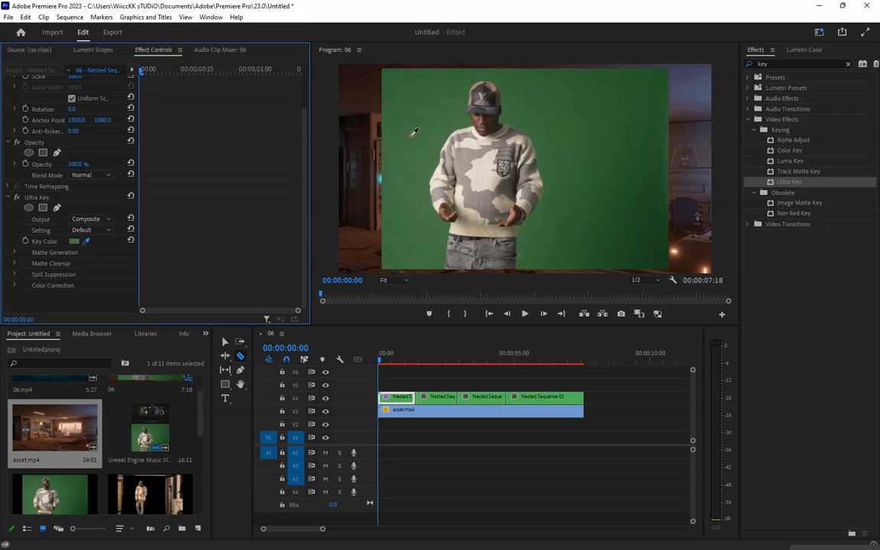
{"action": "left_click", "coordinate": [410, 141]}
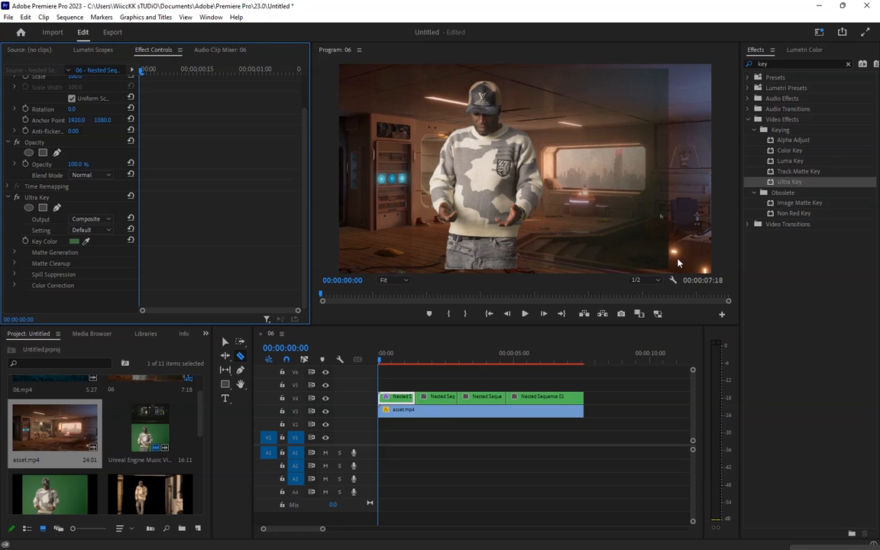
{"action": "left_click", "coordinate": [16, 256]}
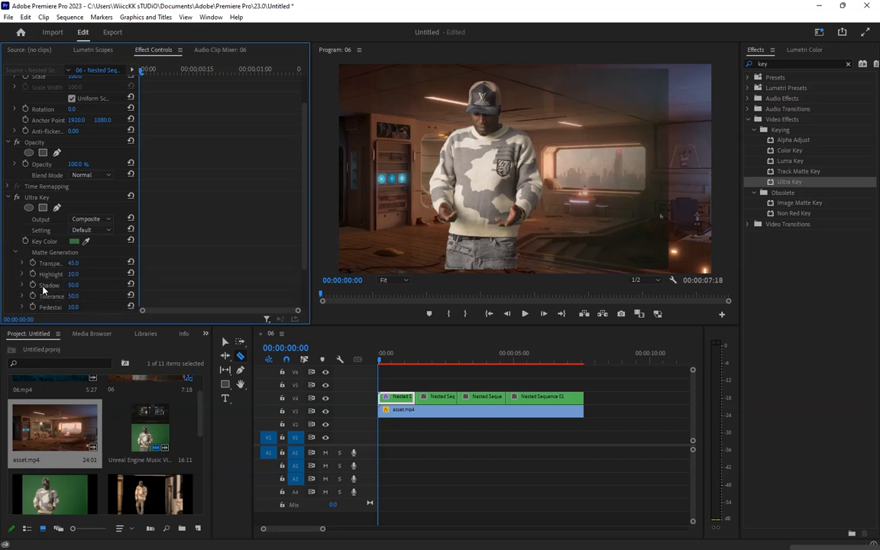
Lower the first segment's Ultra Key Shadow to 0
{"action": "left_click_drag", "start_coordinate": [72, 285], "coordinate": [63, 264]}
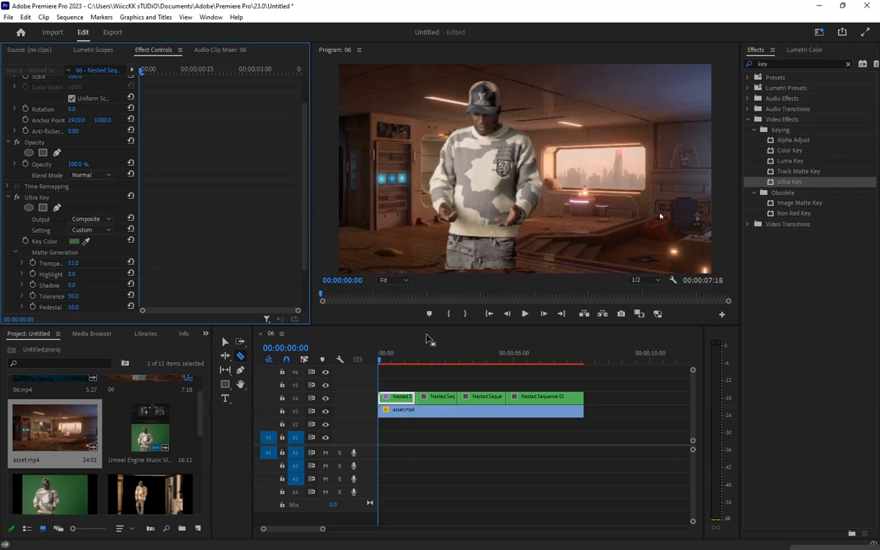
Split the asset.mp4 background clip with the Razor tool beneath the end of the first nested segment
{"action": "left_click", "coordinate": [384, 354]}
{"action": "key", "text": "v"}
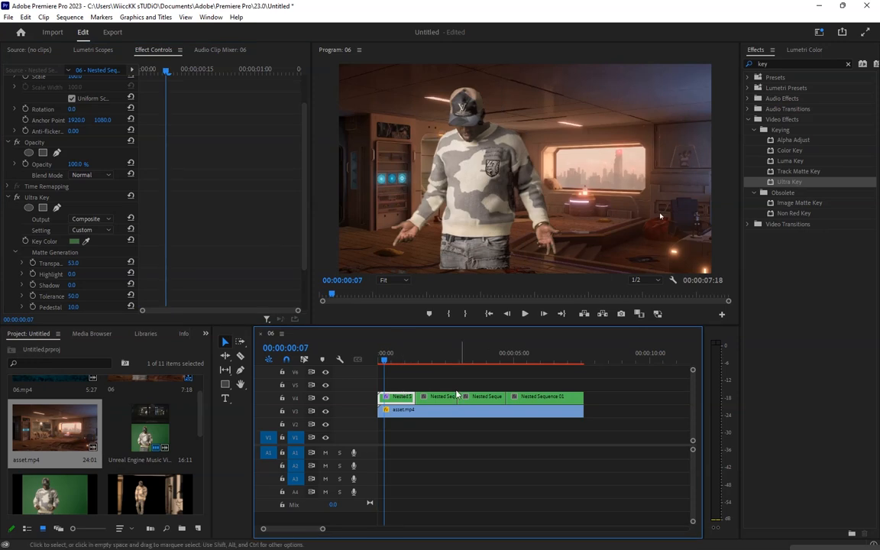
{"action": "left_click", "coordinate": [240, 356]}
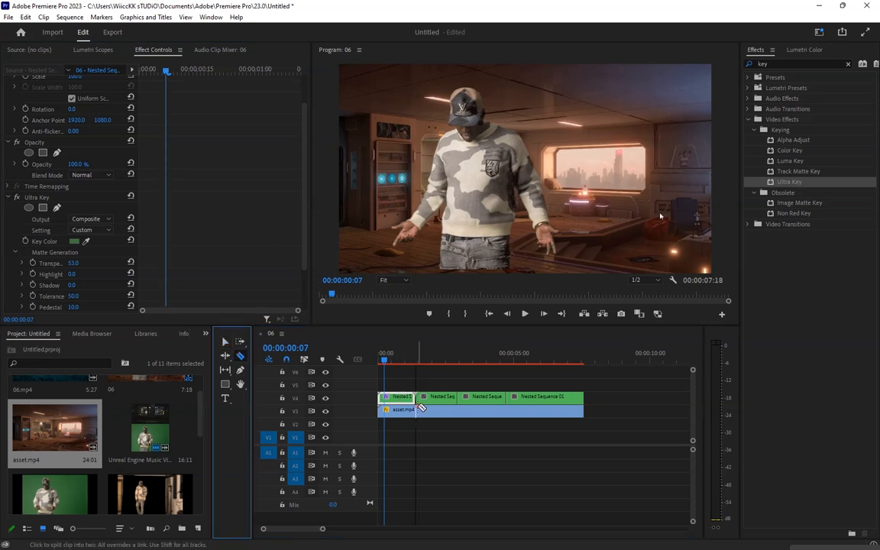
{"action": "left_click", "coordinate": [404, 411]}
Select the first asset.mp4 segment, enlarge its scale and set its vertical position to 1294
{"action": "left_click", "coordinate": [226, 342]}
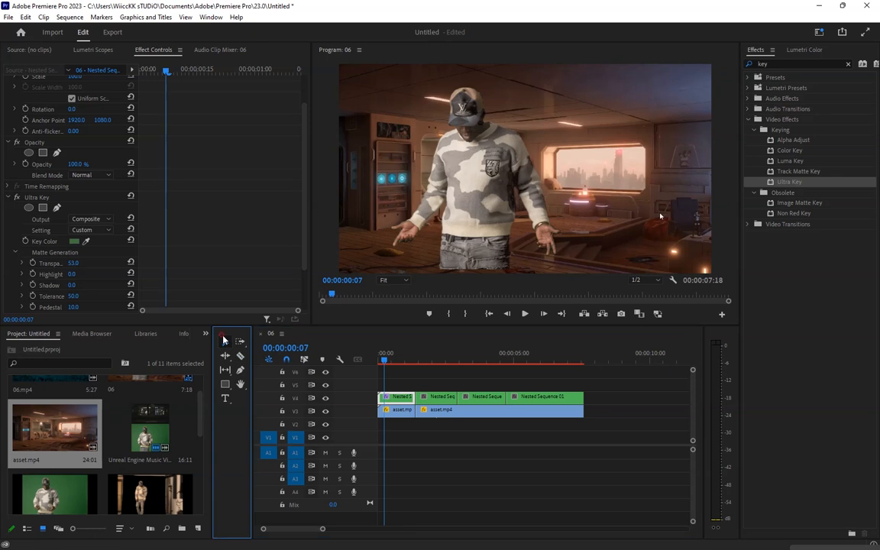
{"action": "left_click", "coordinate": [397, 410]}
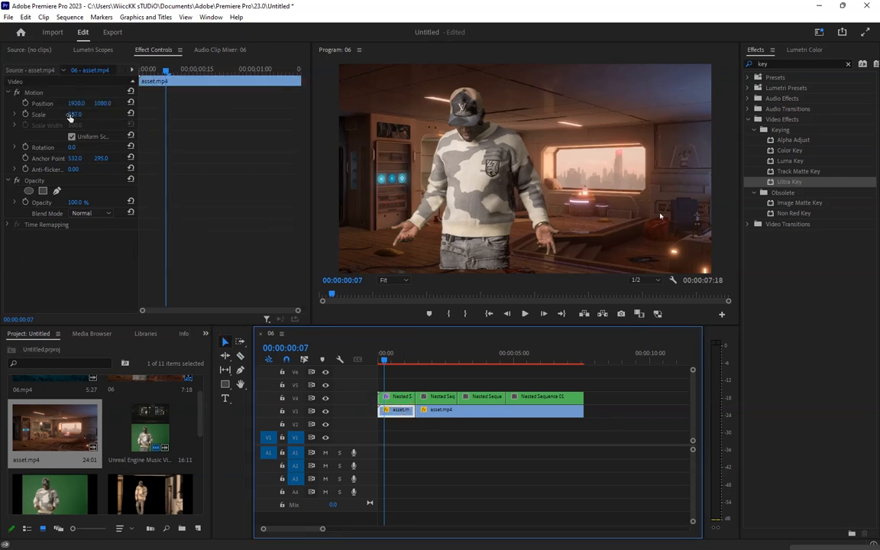
{"action": "left_click_drag", "start_coordinate": [75, 117], "coordinate": [226, 116]}
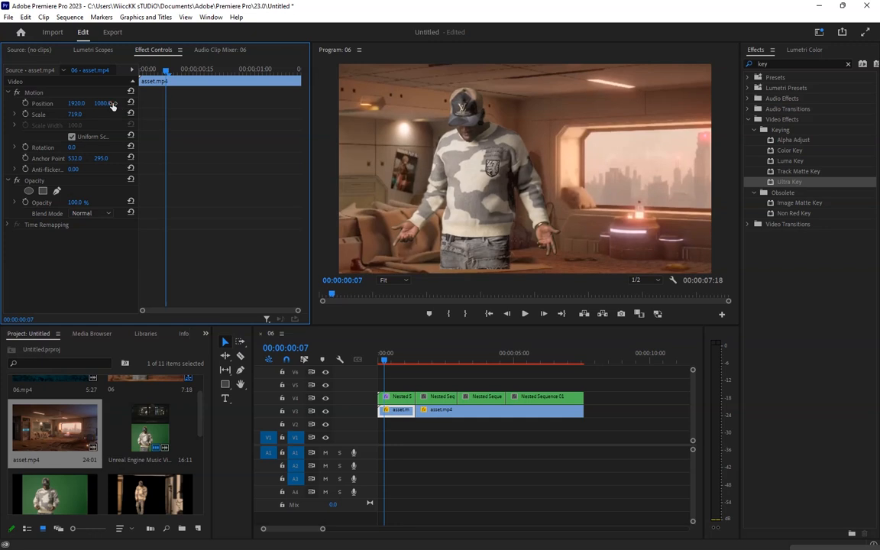
{"action": "left_click_drag", "start_coordinate": [107, 103], "coordinate": [164, 103]}
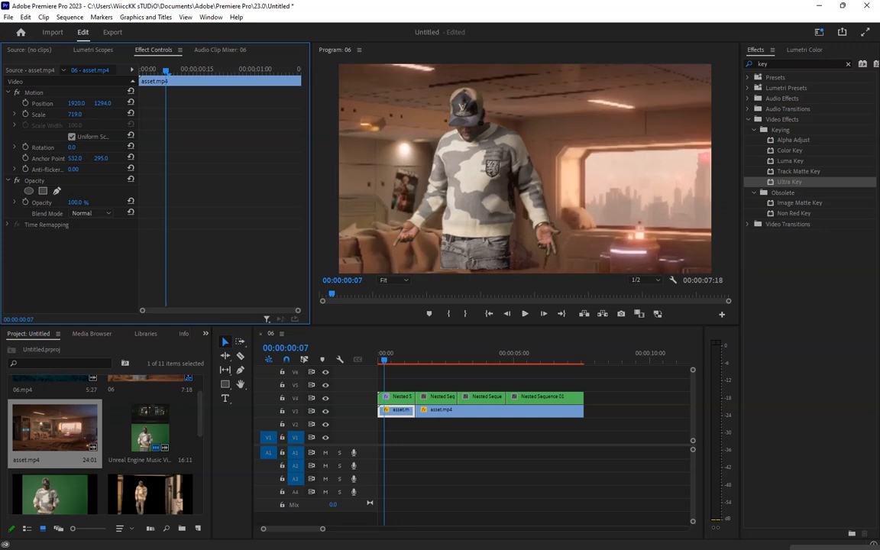
Scale the first nested sequence segment to 112
{"action": "left_click", "coordinate": [395, 399]}
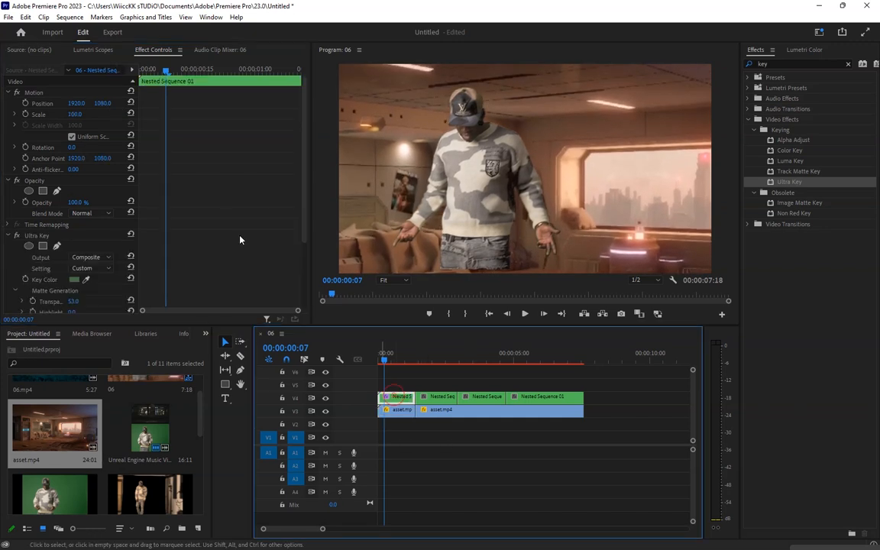
{"action": "left_click_drag", "start_coordinate": [78, 115], "coordinate": [83, 114]}
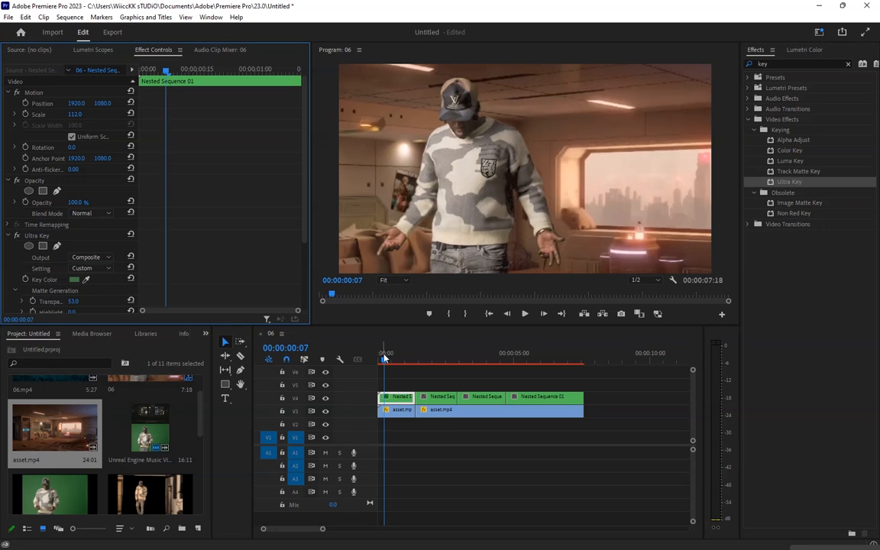
Preview the composite and adjust the first segment's Ultra Key to transparency 34 and highlight 18
{"action": "left_click", "coordinate": [525, 314]}
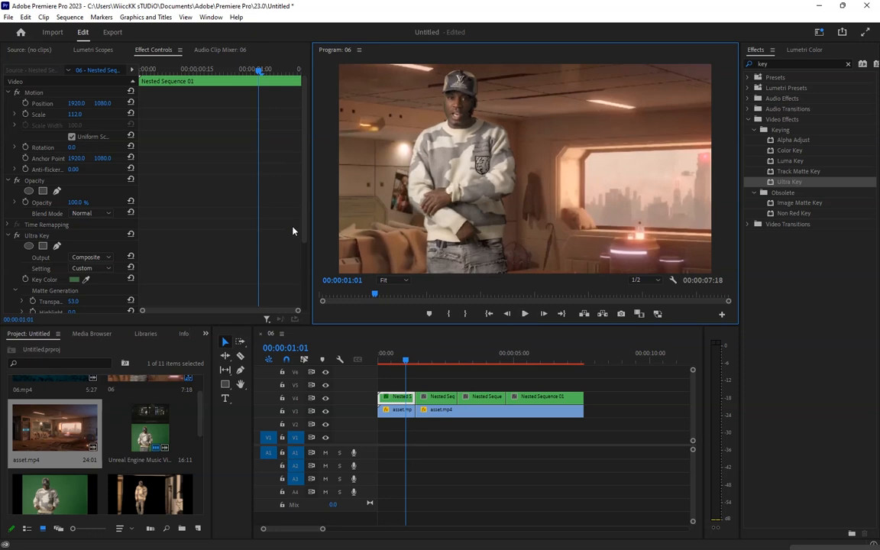
{"action": "scroll", "coordinate": [303, 254], "scroll_direction": "down", "scroll_amount": 1}
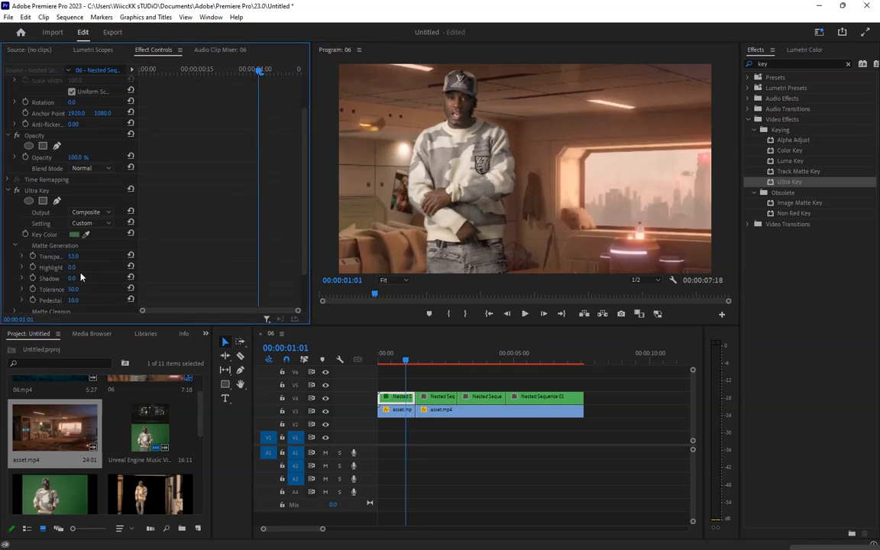
{"action": "mouse_move", "coordinate": [73, 267]}
{"action": "left_mouse_down"}
{"action": "mouse_move", "coordinate": [85, 267]}
{"action": "mouse_move", "coordinate": [87, 257]}
{"action": "mouse_move", "coordinate": [51, 256]}
{"action": "mouse_move", "coordinate": [60, 257]}
{"action": "left_mouse_up"}
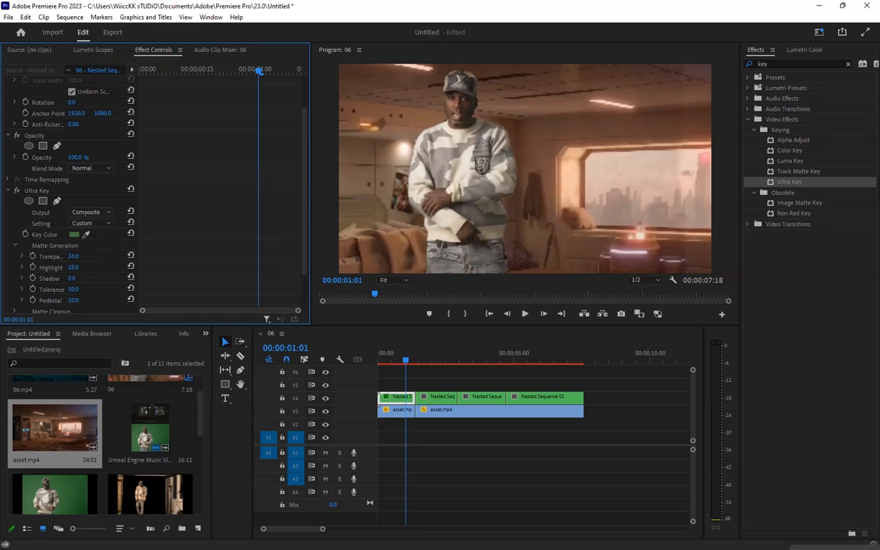
Copy the Ultra Key effect from the first nested sequence segment
{"action": "left_click", "coordinate": [436, 354]}
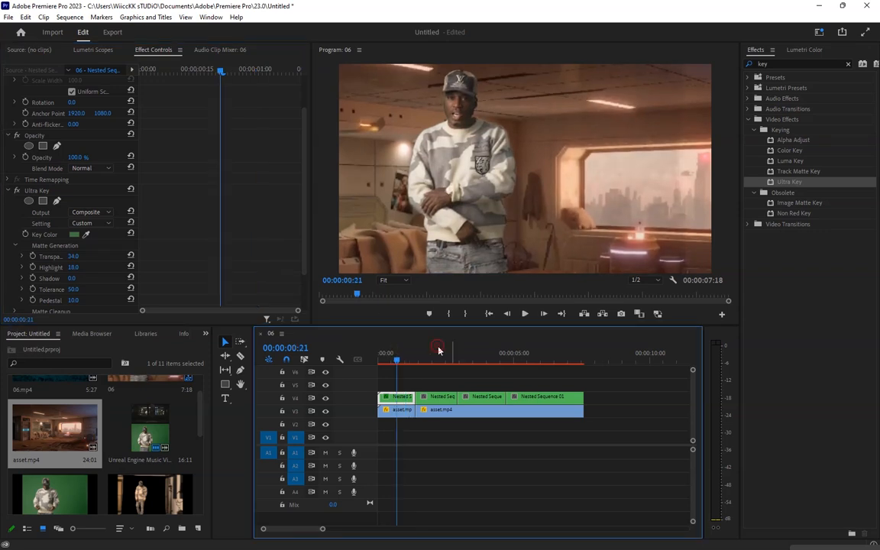
{"action": "left_click_drag", "start_coordinate": [408, 359], "coordinate": [390, 360]}
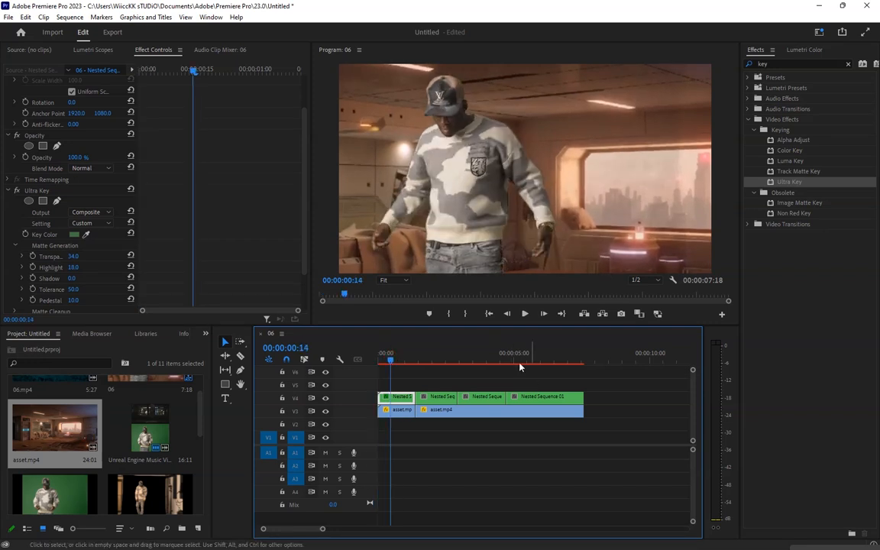
{"action": "left_click_drag", "start_coordinate": [304, 266], "coordinate": [304, 305]}
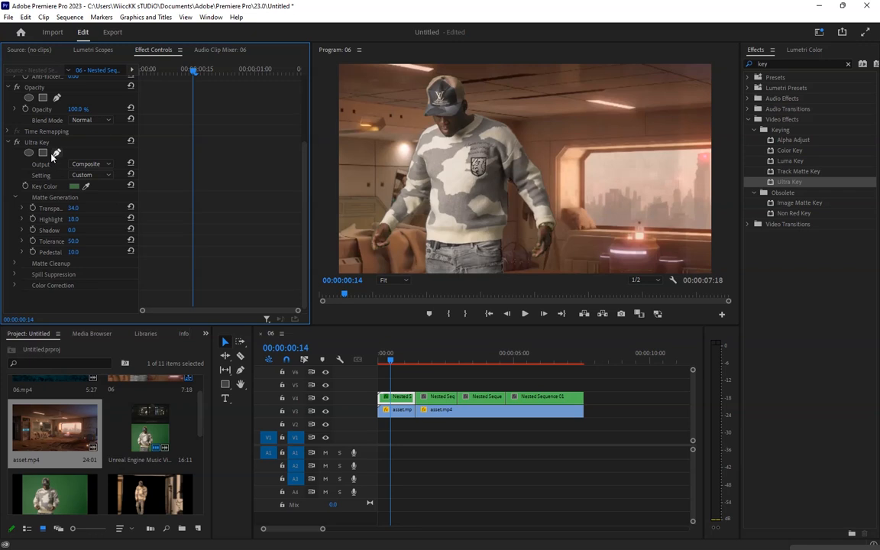
{"action": "right_click", "coordinate": [29, 149]}
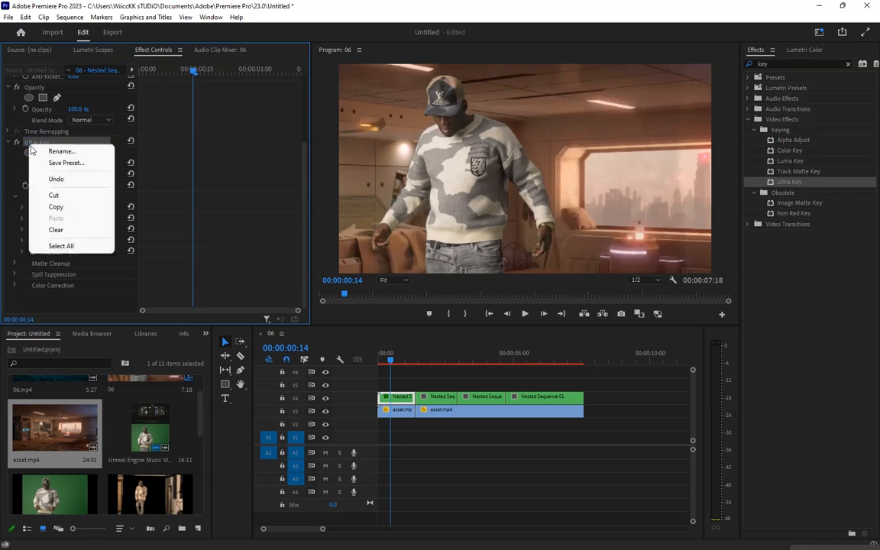
{"action": "left_click", "coordinate": [57, 203]}
Draw a four-point Pen mask around the green backdrop on the second nested segment at 00:00:01:28
{"action": "left_click", "coordinate": [431, 365]}
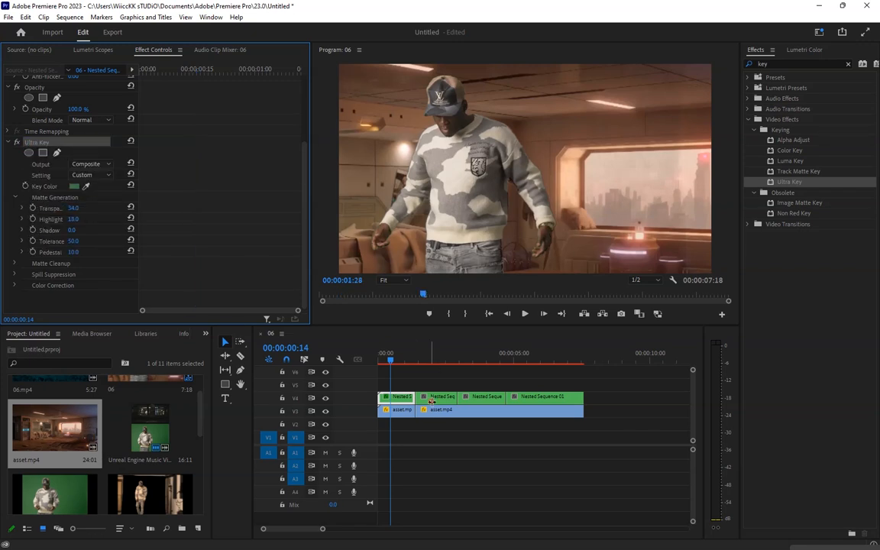
{"action": "left_click", "coordinate": [432, 398]}
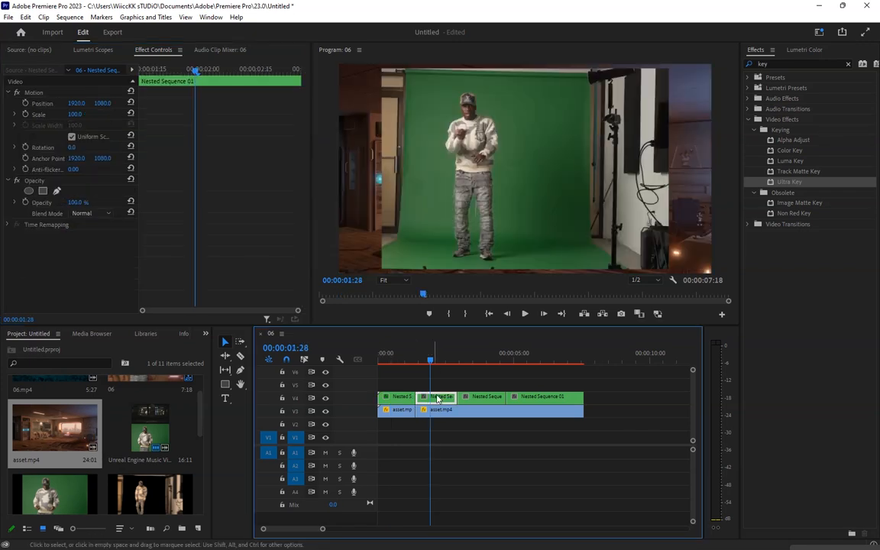
{"action": "left_click", "coordinate": [58, 192]}
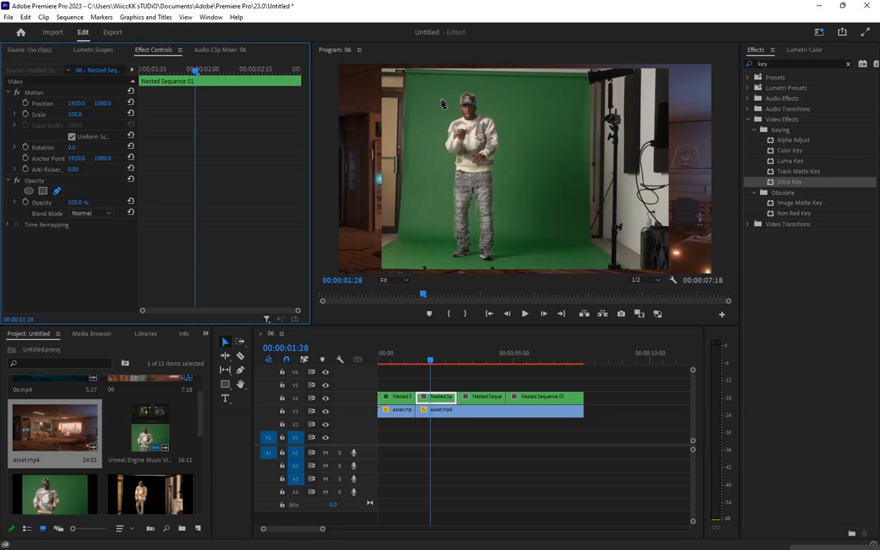
{"action": "left_click", "coordinate": [408, 73]}
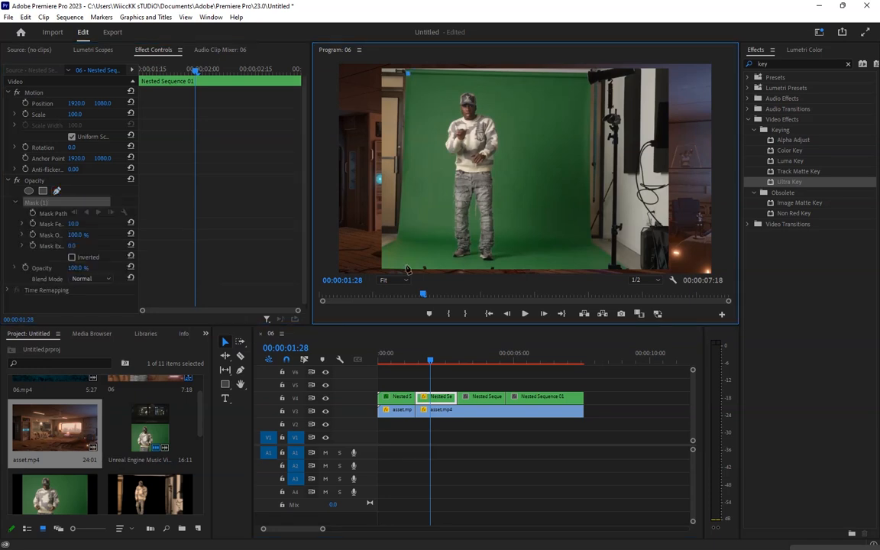
{"action": "left_click", "coordinate": [405, 271]}
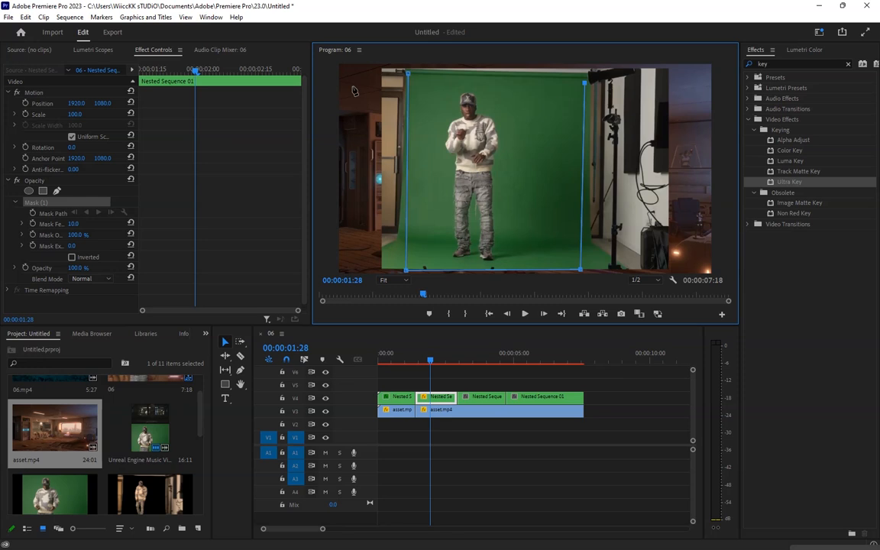
{"action": "left_click", "coordinate": [406, 75]}
{"action": "left_click", "coordinate": [407, 75]}
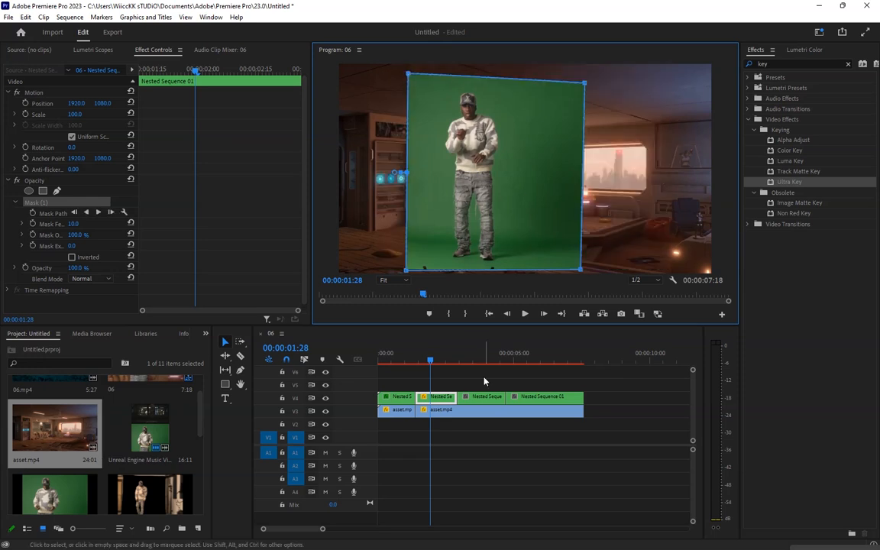
Paste the copied Ultra Key onto the second nested sequence segment
{"action": "left_click", "coordinate": [444, 384]}
{"action": "left_click", "coordinate": [444, 400]}
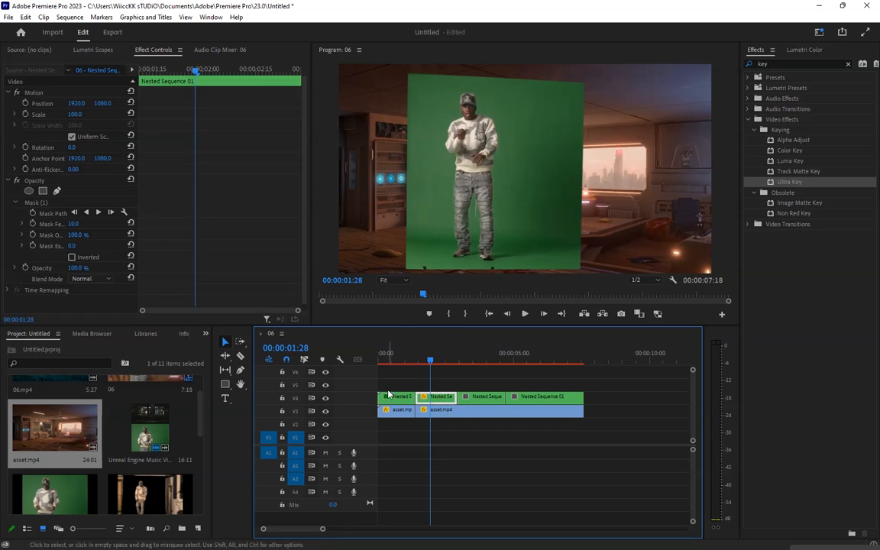
{"action": "left_click_drag", "start_coordinate": [432, 398], "coordinate": [432, 398]}
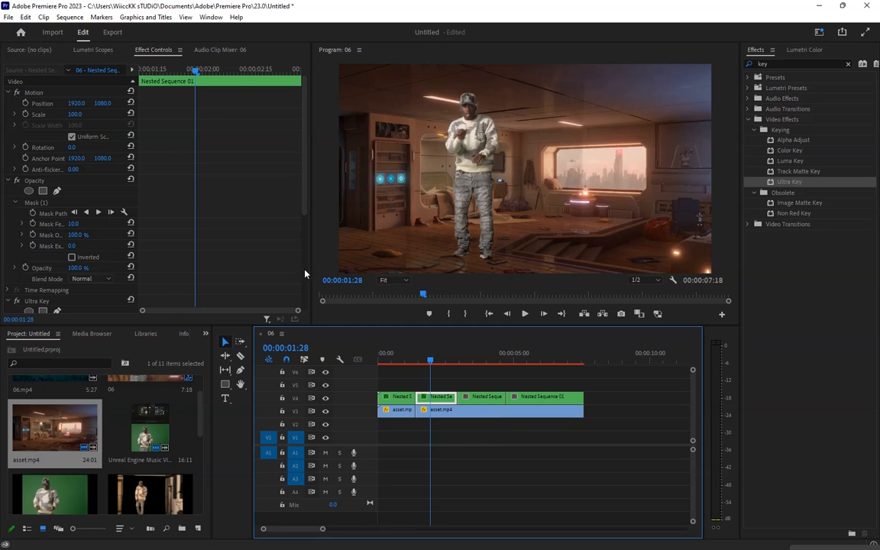
Tune the second segment's Ultra Key to transparency 38, highlight 0, shadow 0 and tolerance 100
{"action": "scroll", "coordinate": [304, 274], "scroll_direction": "down", "scroll_amount": 5}
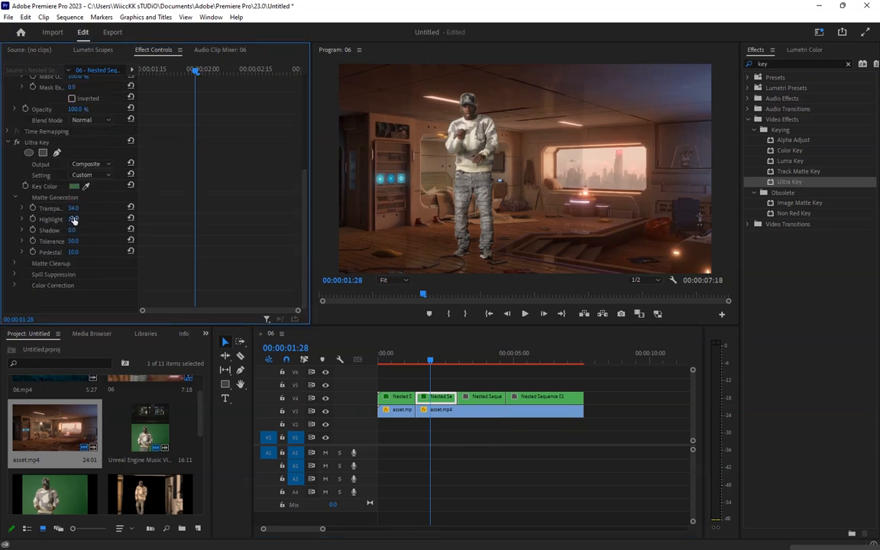
{"action": "mouse_move", "coordinate": [74, 220]}
{"action": "left_mouse_down"}
{"action": "mouse_move", "coordinate": [106, 219]}
{"action": "mouse_move", "coordinate": [74, 219]}
{"action": "left_mouse_up"}
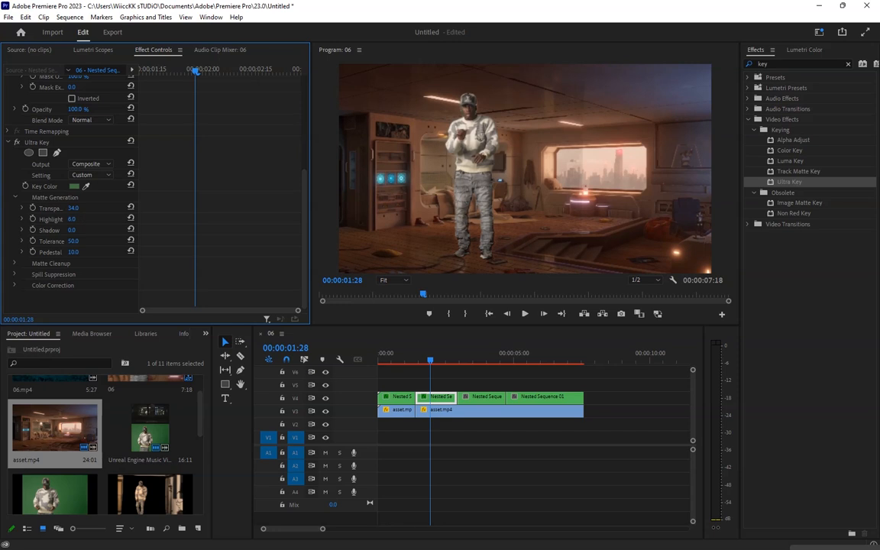
{"action": "left_click_drag", "start_coordinate": [71, 219], "coordinate": [58, 207]}
{"action": "left_click", "coordinate": [71, 207]}
{"action": "left_click_drag", "start_coordinate": [71, 230], "coordinate": [111, 242]}
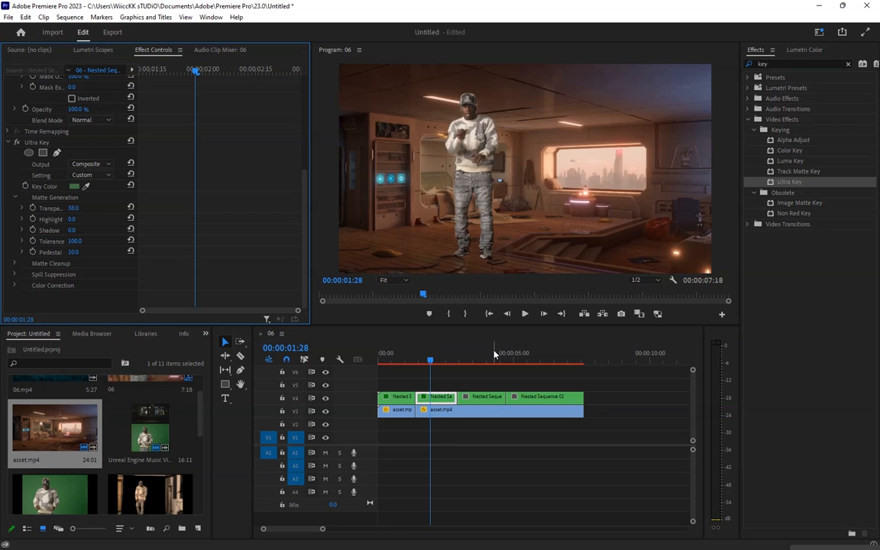
Copy the second segment's Ultra Key effect
{"action": "left_click", "coordinate": [33, 144]}
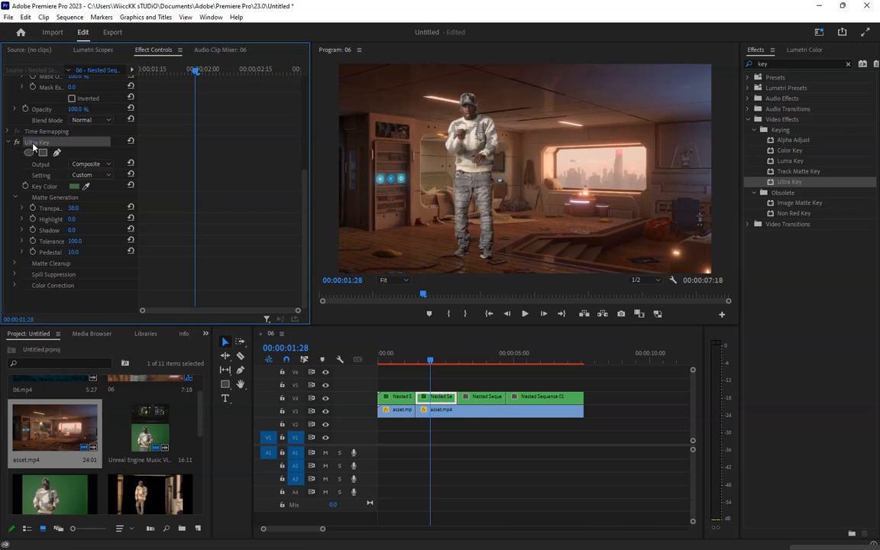
{"action": "right_click", "coordinate": [33, 146]}
{"action": "left_click", "coordinate": [51, 207]}
Draw a Pen mask around the green backdrop on the last nested segment at 00:00:05:12
{"action": "left_click", "coordinate": [524, 356]}
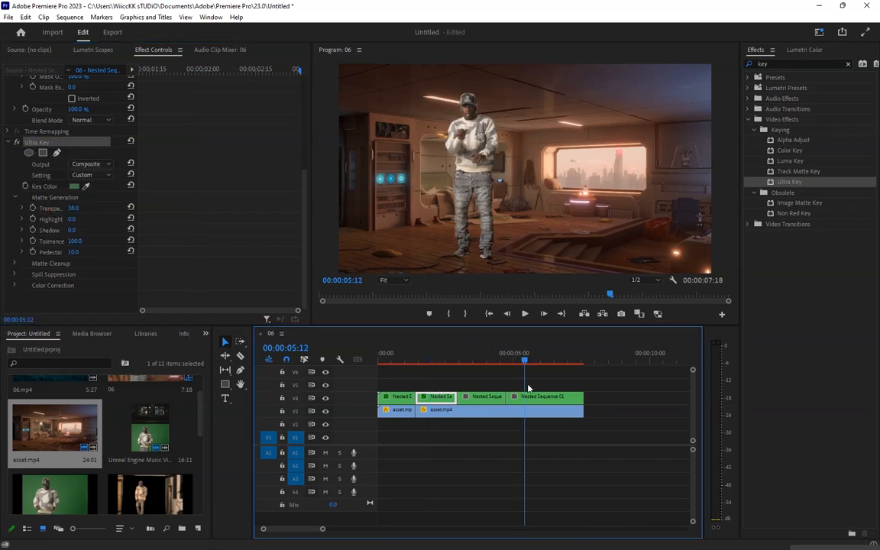
{"action": "left_click", "coordinate": [530, 385]}
{"action": "left_click", "coordinate": [532, 397]}
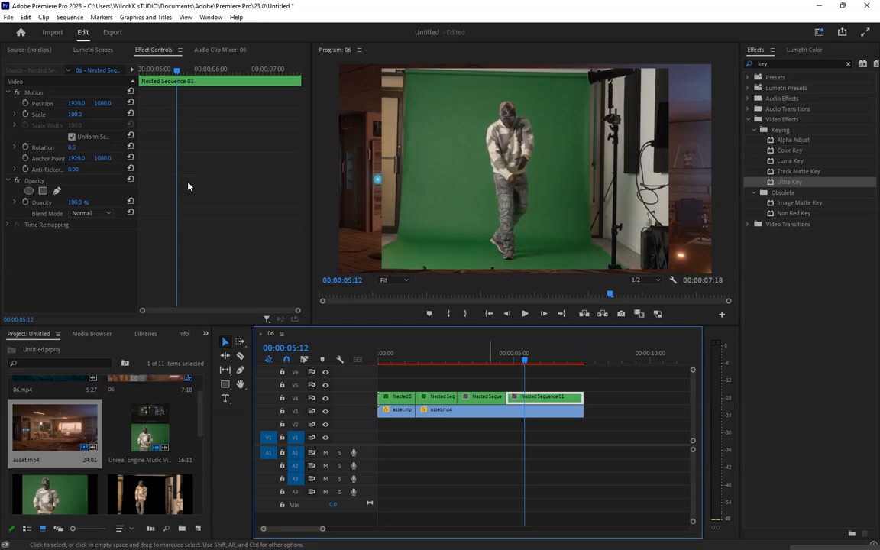
{"action": "left_click", "coordinate": [56, 191]}
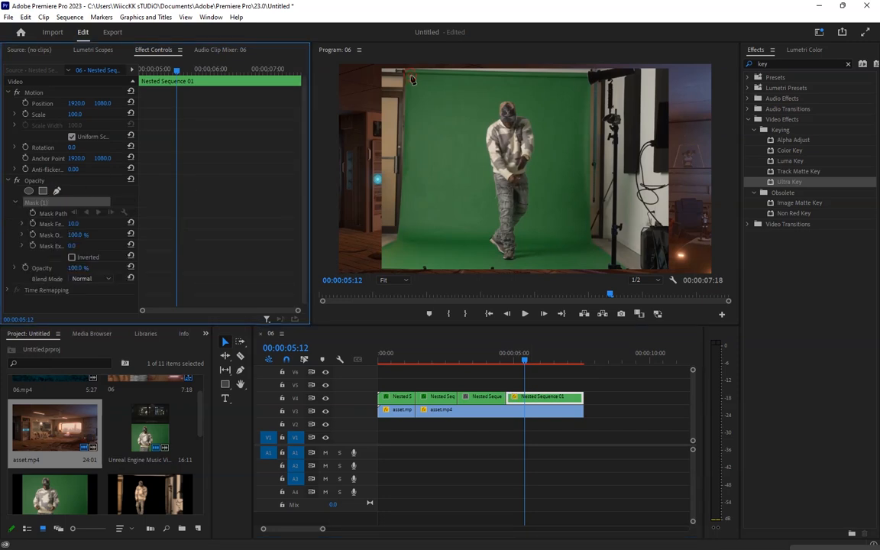
{"action": "left_click", "coordinate": [410, 76]}
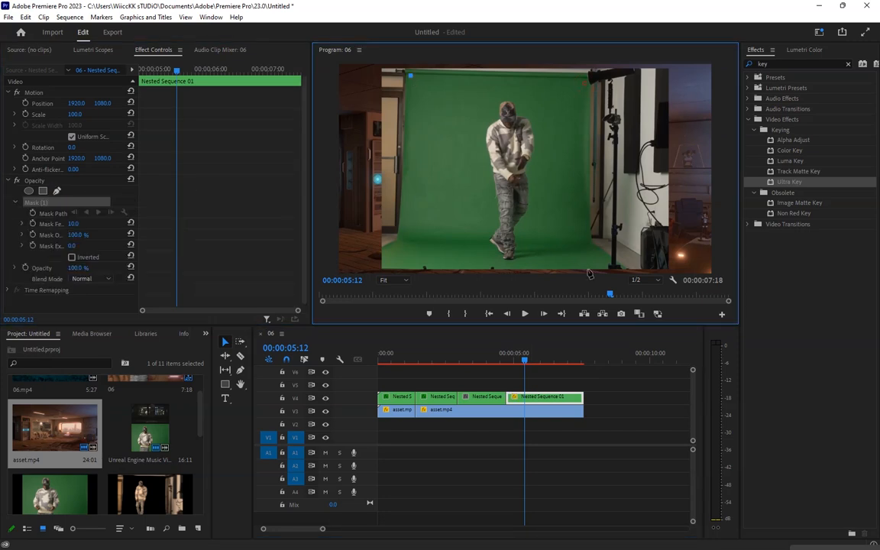
{"action": "left_click", "coordinate": [587, 83]}
{"action": "left_click", "coordinate": [587, 269]}
{"action": "left_click", "coordinate": [397, 271]}
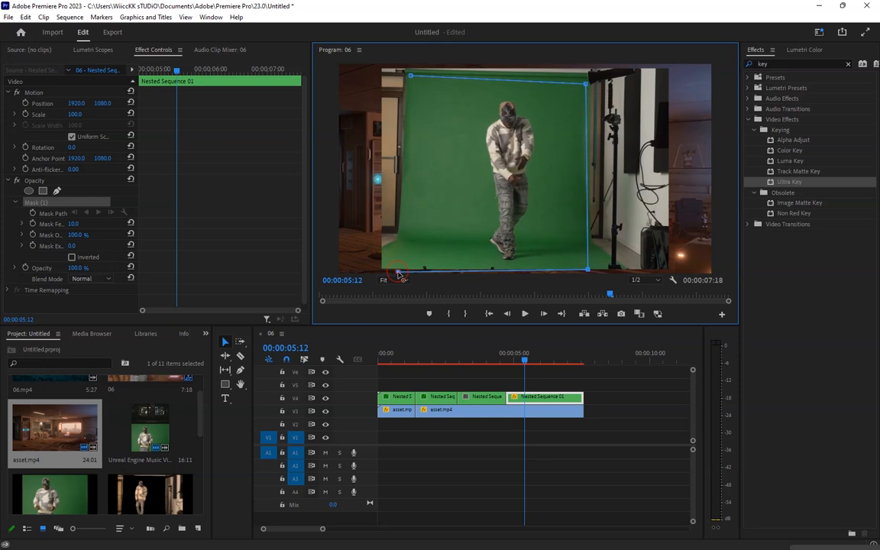
{"action": "left_click", "coordinate": [407, 171]}
{"action": "left_click", "coordinate": [410, 76]}
Paste the copied Ultra Key onto the last nested sequence segment
{"action": "left_click", "coordinate": [543, 403]}
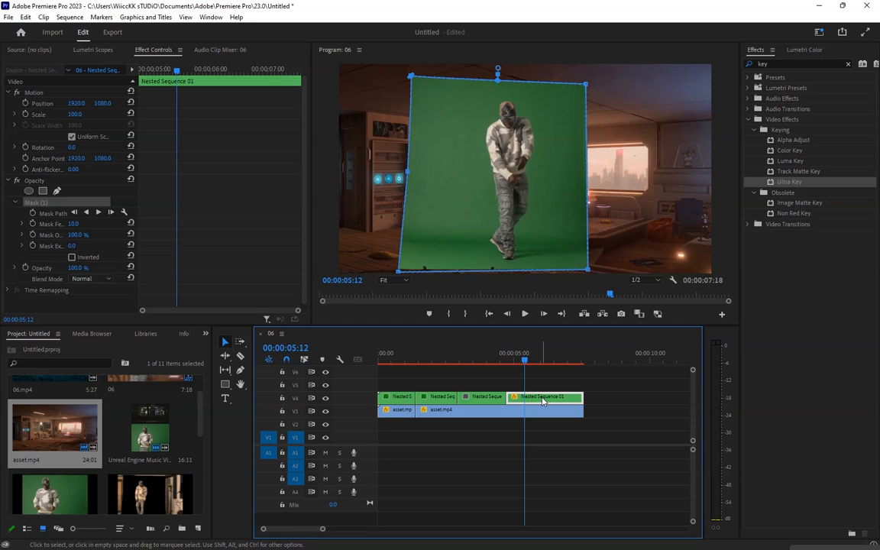
{"action": "key", "text": "ctrl+v"}
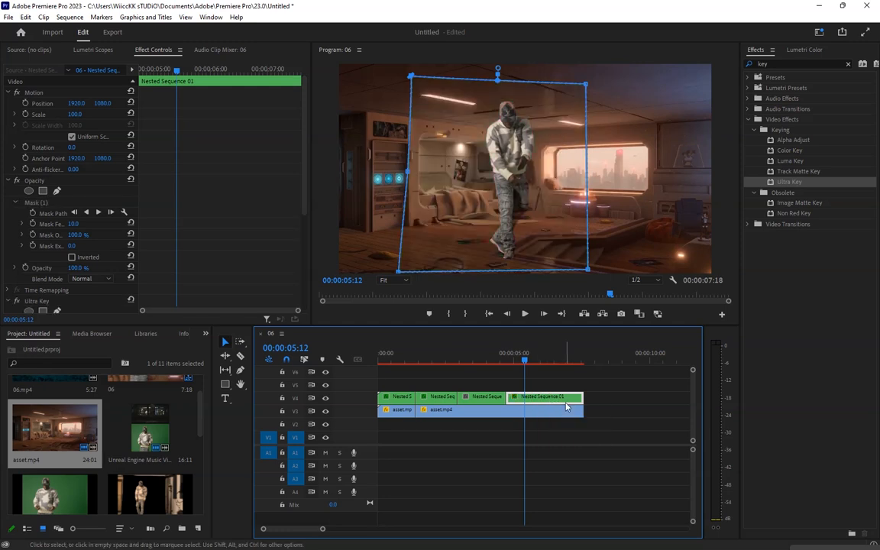
Paste the copied Ultra Key onto the third nested sequence segment
{"action": "left_click", "coordinate": [595, 435]}
{"action": "left_click", "coordinate": [567, 396]}
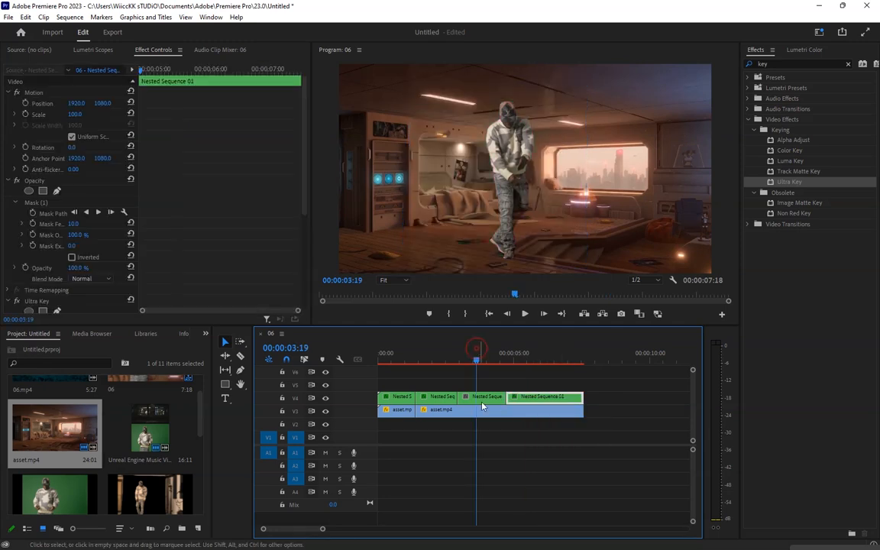
{"action": "left_click", "coordinate": [484, 404]}
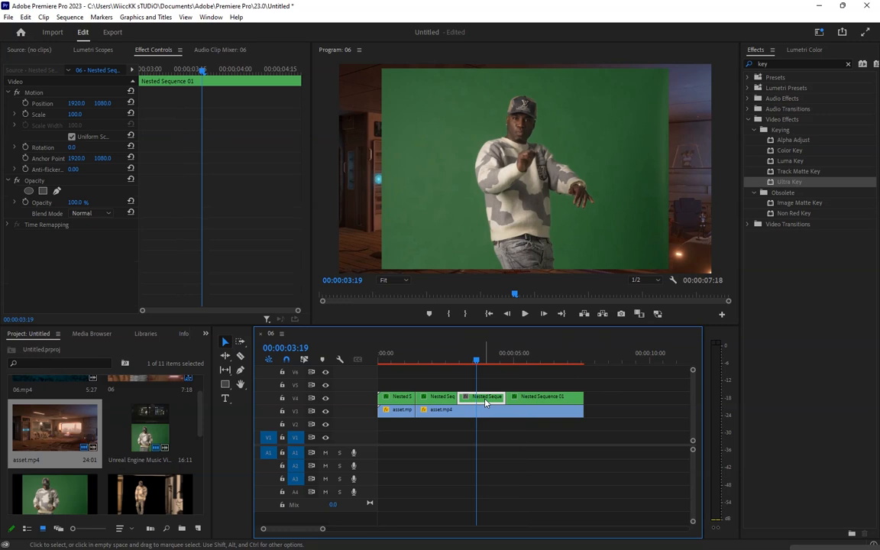
{"action": "key", "text": "ctrl+v"}
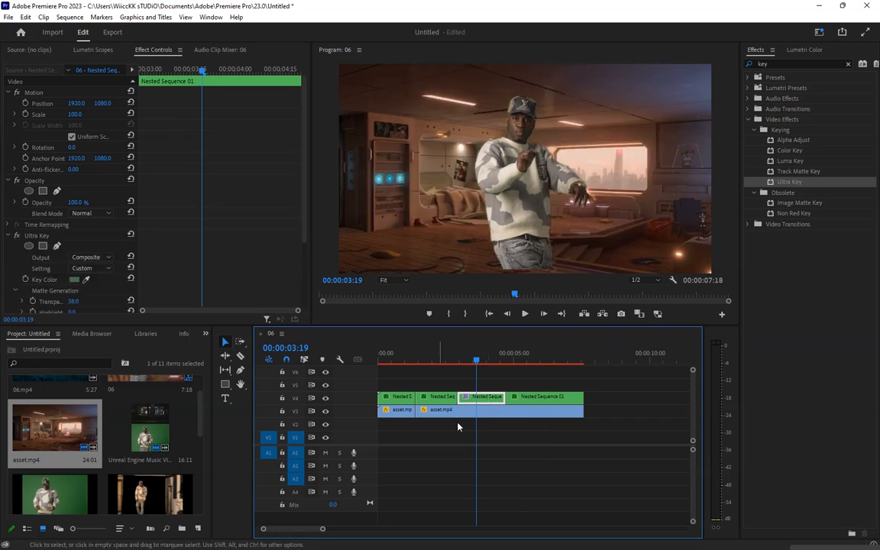
Split the background asset.mp4 clip with the Razor tool at the boundaries of the third nested segment
{"action": "left_click", "coordinate": [401, 359]}
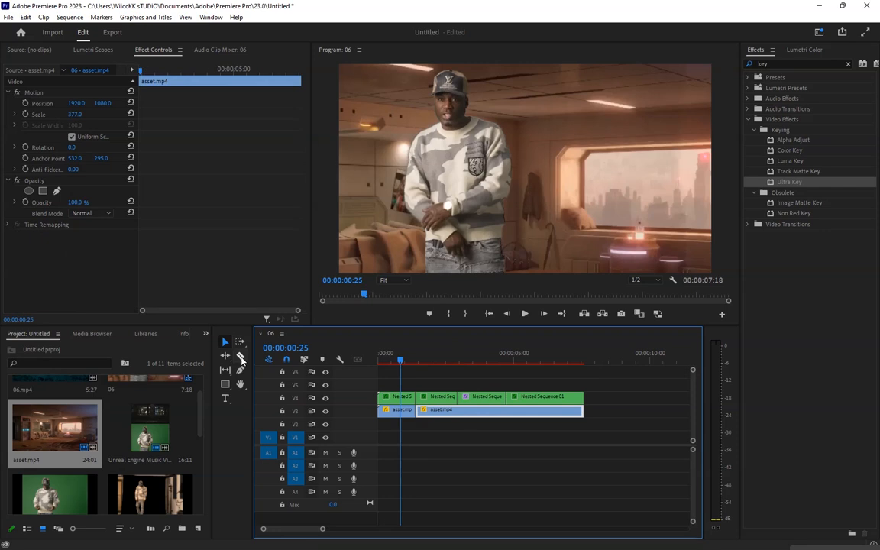
{"action": "left_click", "coordinate": [240, 356]}
{"action": "left_click", "coordinate": [458, 411]}
{"action": "left_click", "coordinate": [506, 411]}
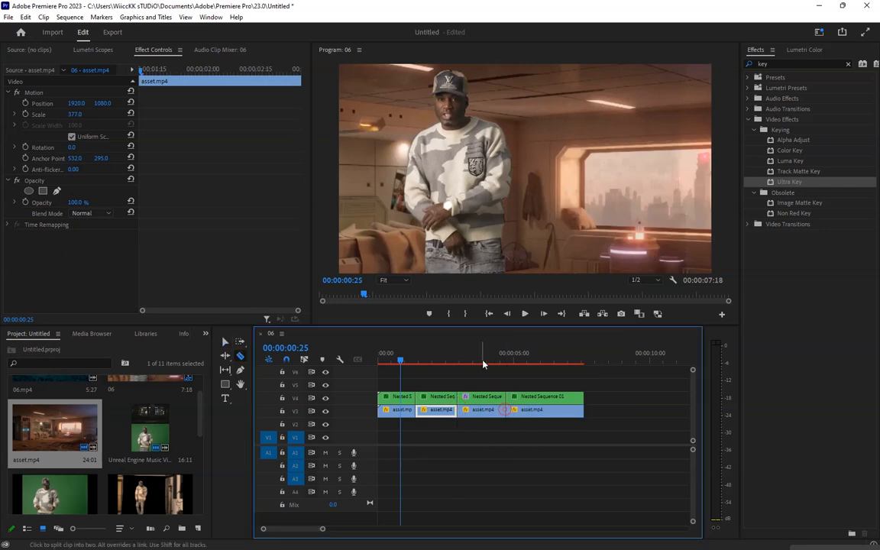
Set the third nested segment's scale to 101
{"action": "left_click", "coordinate": [482, 361]}
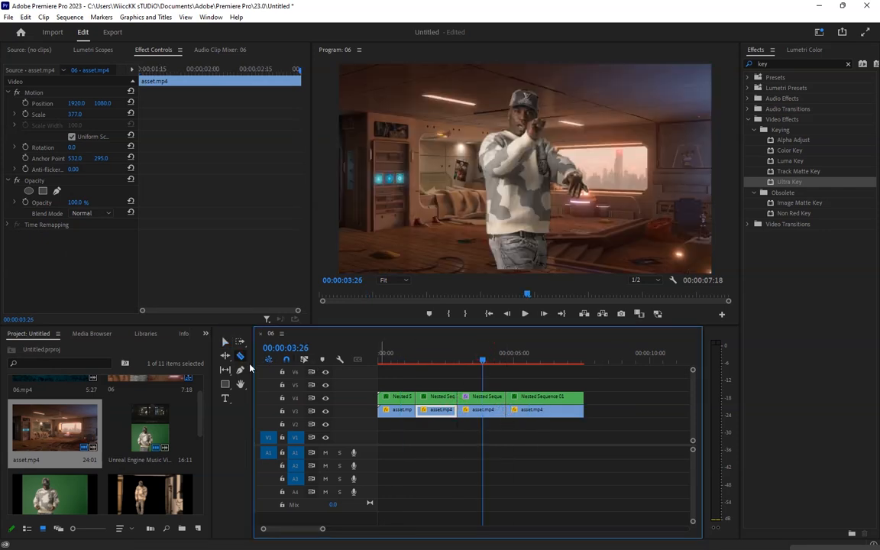
{"action": "left_click", "coordinate": [225, 342]}
{"action": "left_click", "coordinate": [479, 395]}
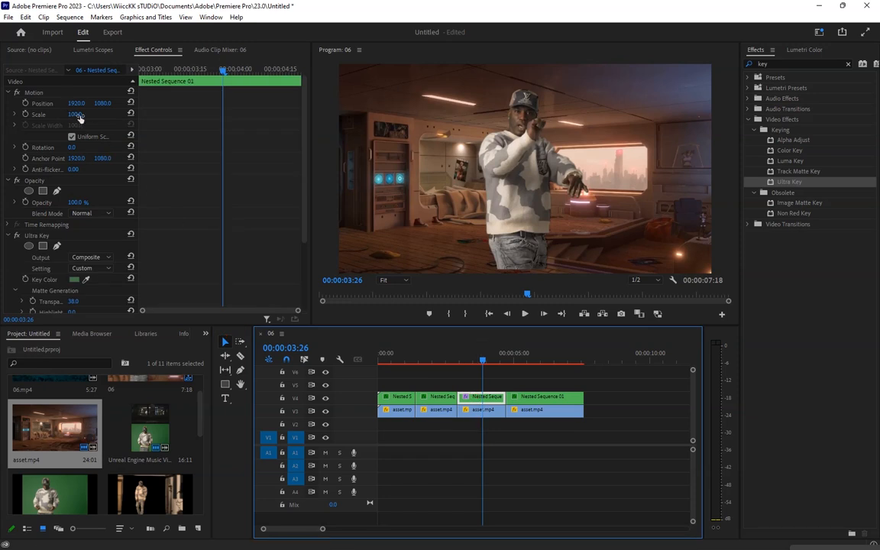
{"action": "mouse_move", "coordinate": [79, 114]}
{"action": "left_mouse_down"}
{"action": "mouse_move", "coordinate": [127, 114]}
{"action": "mouse_move", "coordinate": [88, 114]}
{"action": "left_mouse_up"}
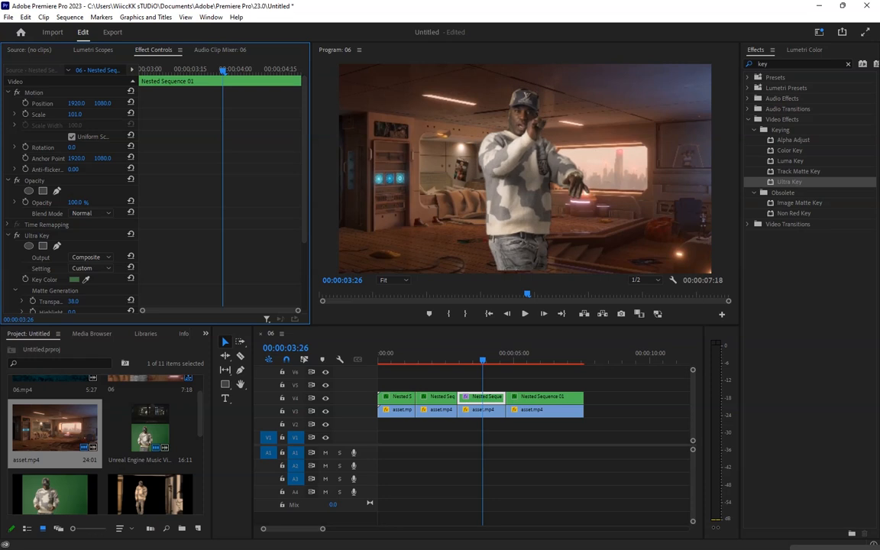
Scale the background piece under the third segment to 700 and set its position to 1971, 1401
{"action": "left_click", "coordinate": [476, 414]}
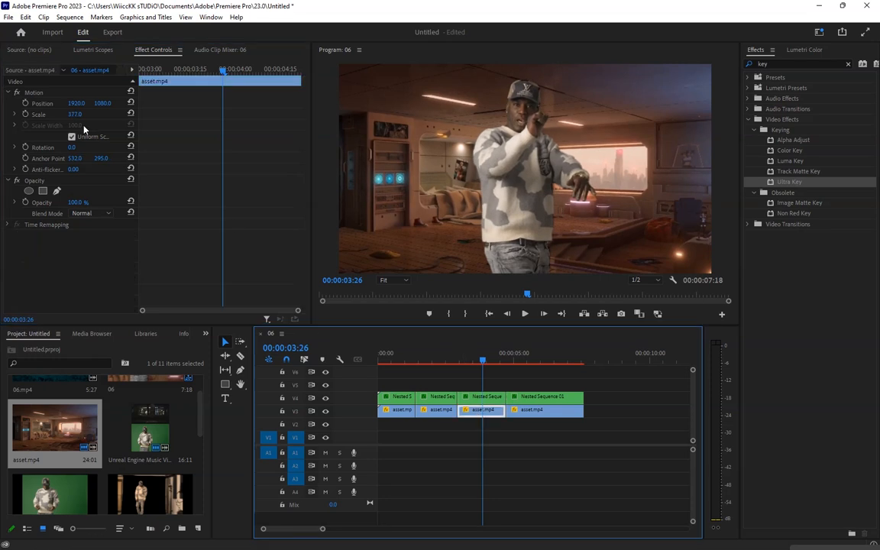
{"action": "left_click_drag", "start_coordinate": [74, 115], "coordinate": [216, 114]}
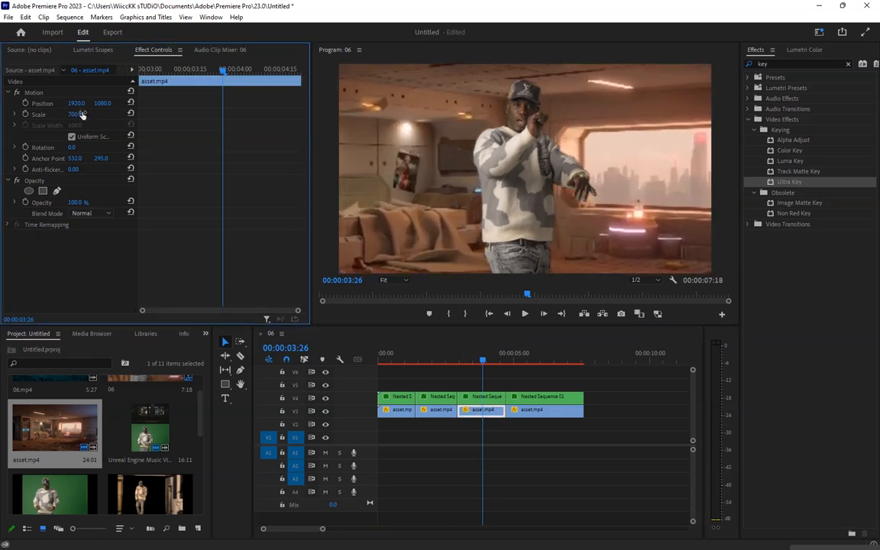
{"action": "left_click_drag", "start_coordinate": [104, 104], "coordinate": [172, 104]}
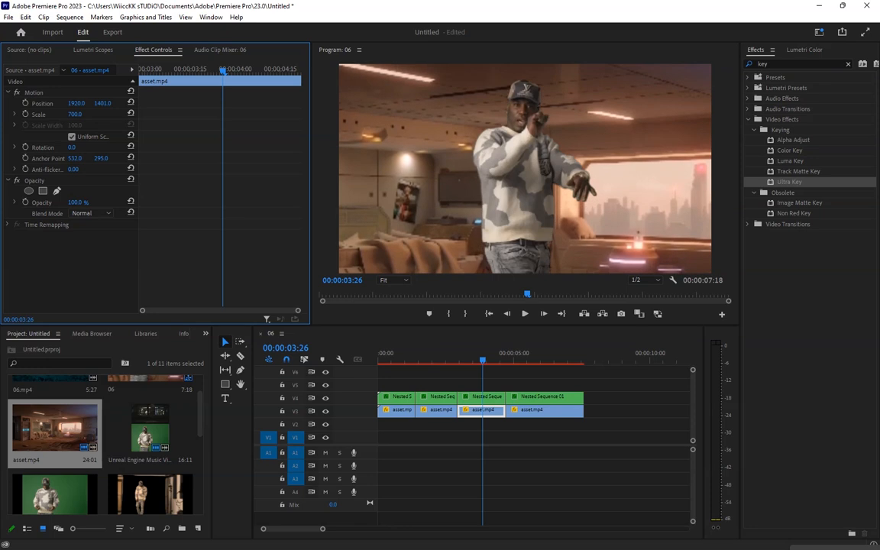
{"action": "left_click_drag", "start_coordinate": [76, 102], "coordinate": [115, 102]}
Play back the sequence from the start to review the composite
{"action": "left_click_drag", "start_coordinate": [395, 357], "coordinate": [371, 358]}
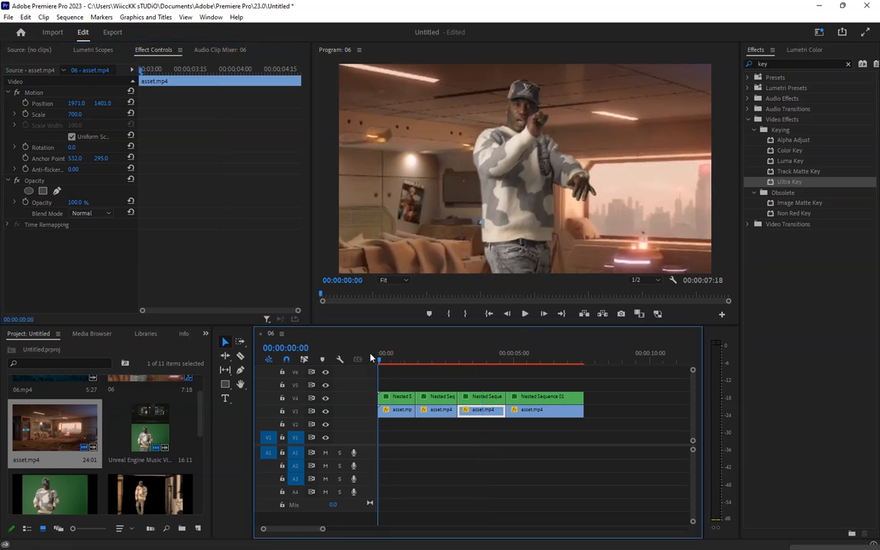
{"action": "left_click", "coordinate": [524, 316]}
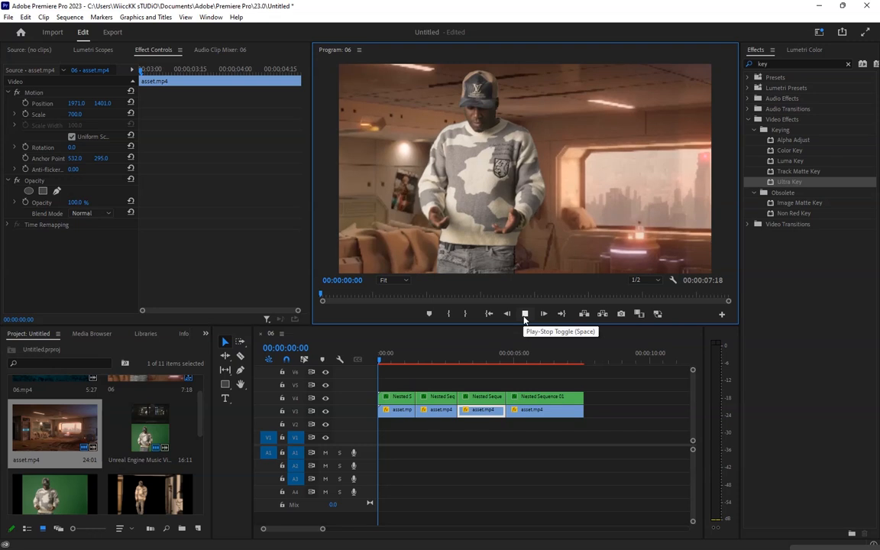
{"action": "left_click", "coordinate": [524, 314]}
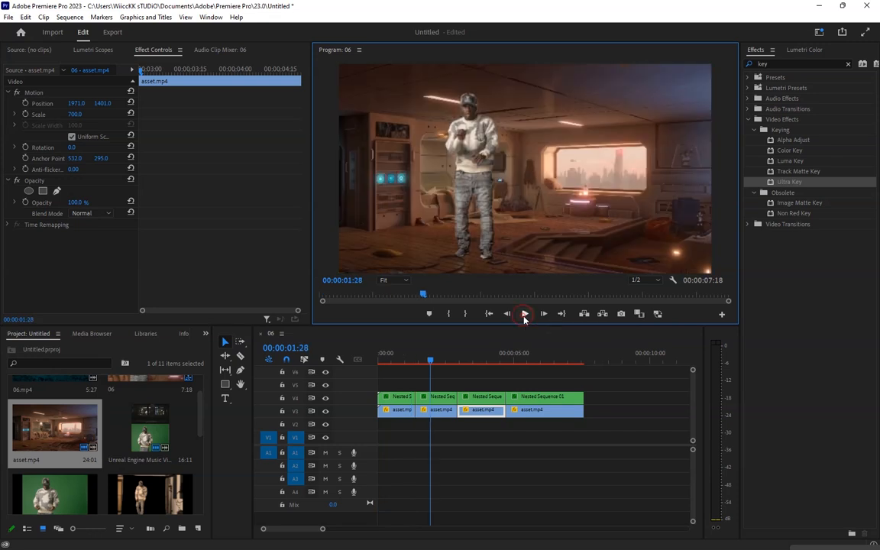
{"action": "left_click", "coordinate": [386, 353]}
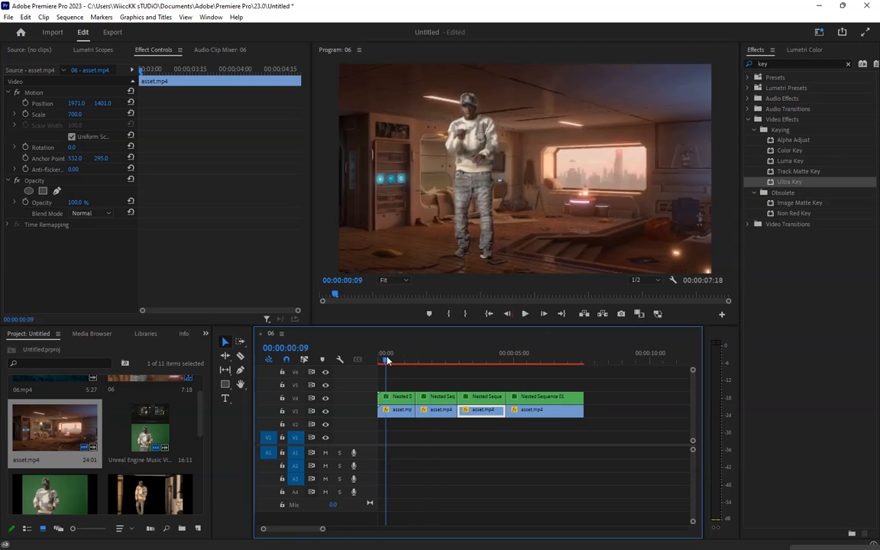
Delete the first segment's Ultra Key effect, then undo the deletion
{"action": "left_click", "coordinate": [395, 396]}
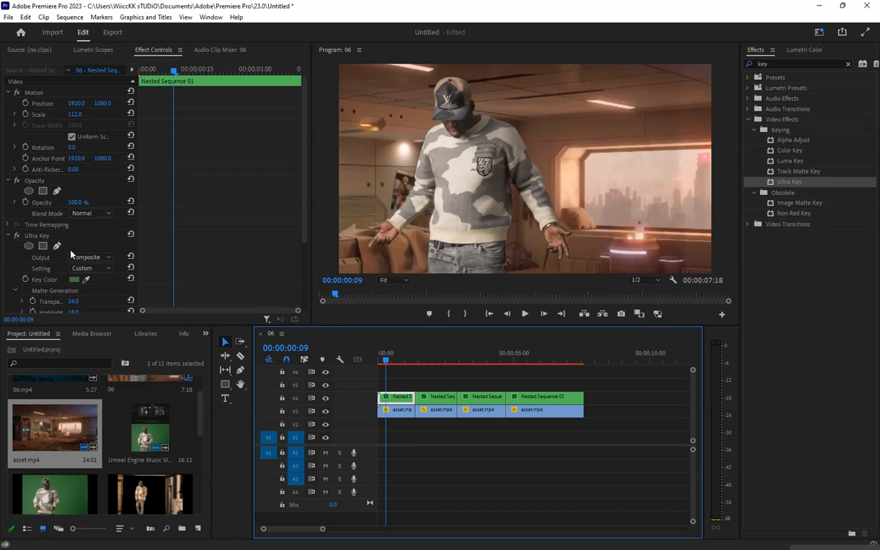
{"action": "left_click", "coordinate": [51, 236]}
{"action": "key", "text": "Delete"}
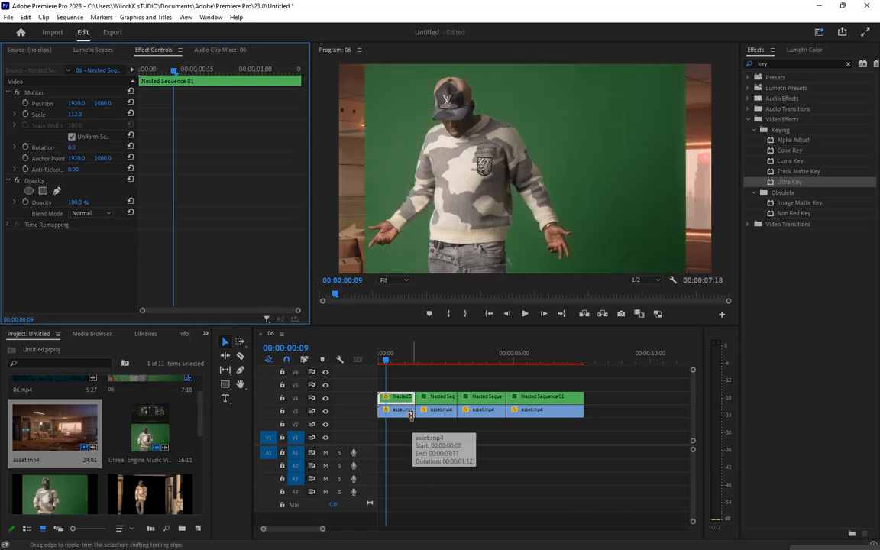
{"action": "key", "text": "ctrl+z"}
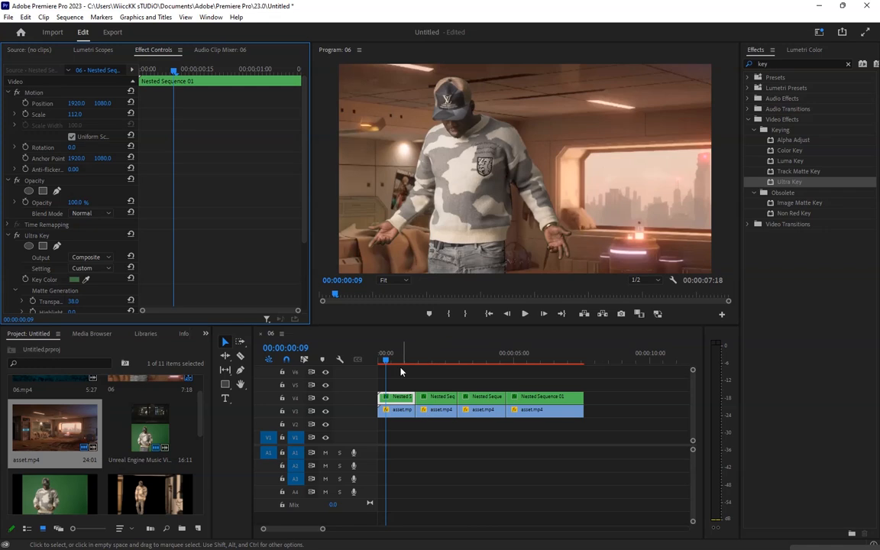
Play the sequence from the start to check the first segments
{"action": "left_click_drag", "start_coordinate": [388, 361], "coordinate": [368, 364]}
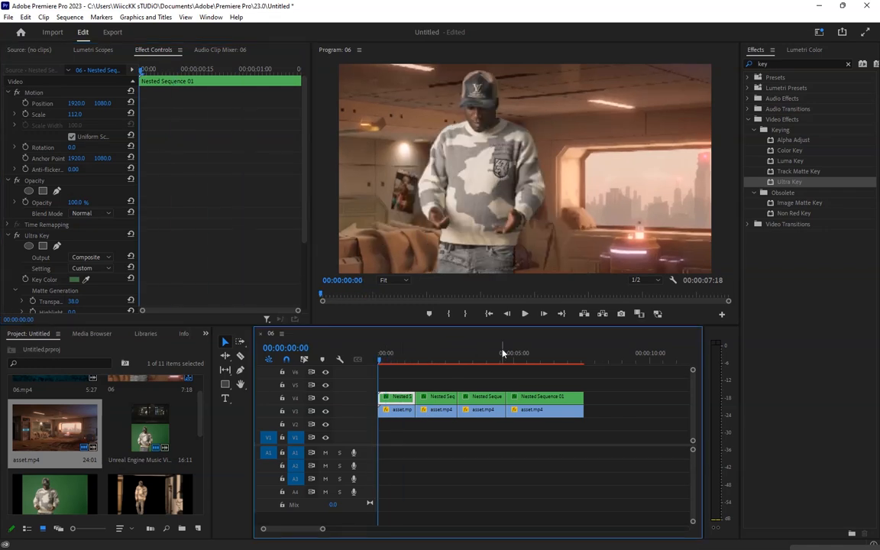
{"action": "left_click", "coordinate": [525, 314]}
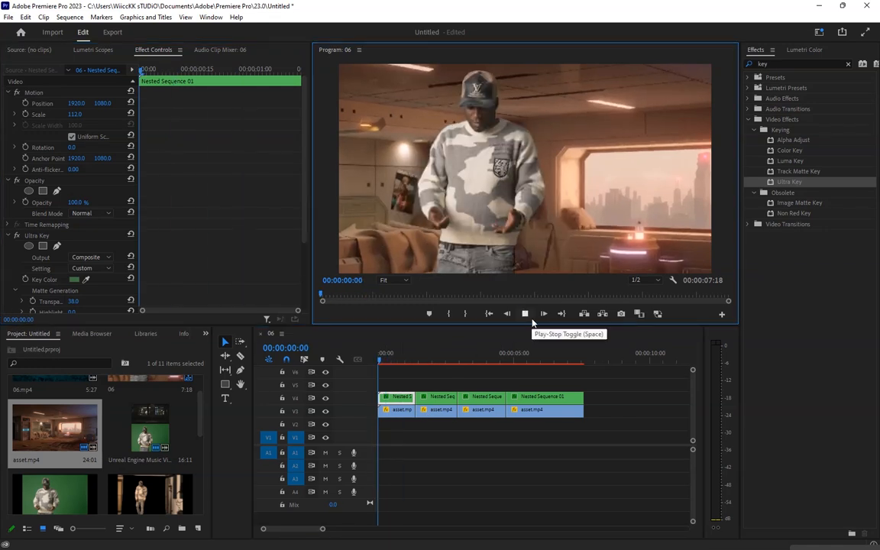
{"action": "left_click", "coordinate": [532, 319]}
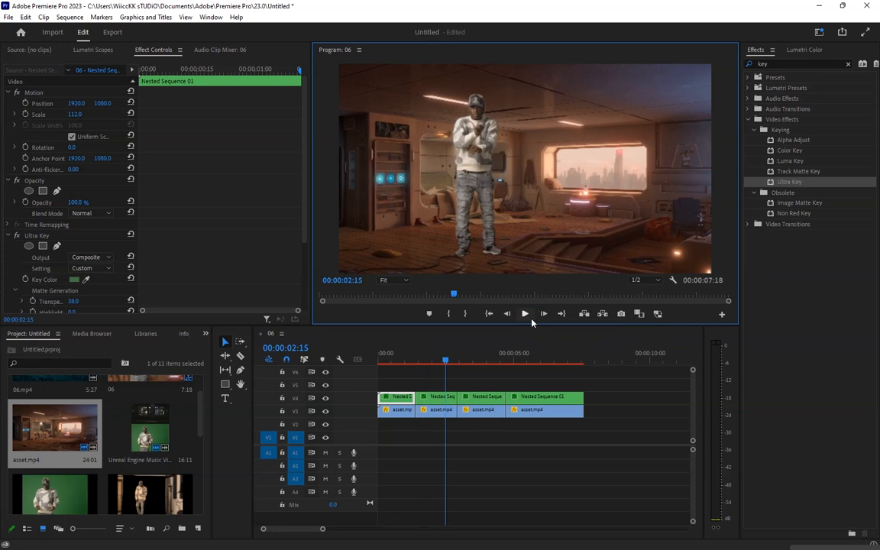
Set the second nested segment's scale to 79 and position to 1796, 1249
{"action": "left_click", "coordinate": [436, 396]}
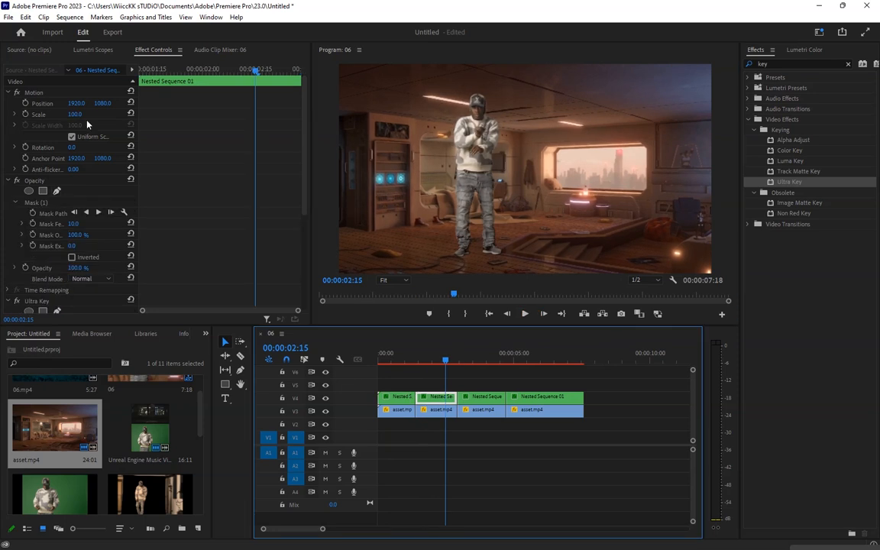
{"action": "mouse_move", "coordinate": [75, 114]}
{"action": "left_mouse_down"}
{"action": "mouse_move", "coordinate": [58, 114]}
{"action": "mouse_move", "coordinate": [117, 102]}
{"action": "mouse_move", "coordinate": [77, 102]}
{"action": "left_mouse_up"}
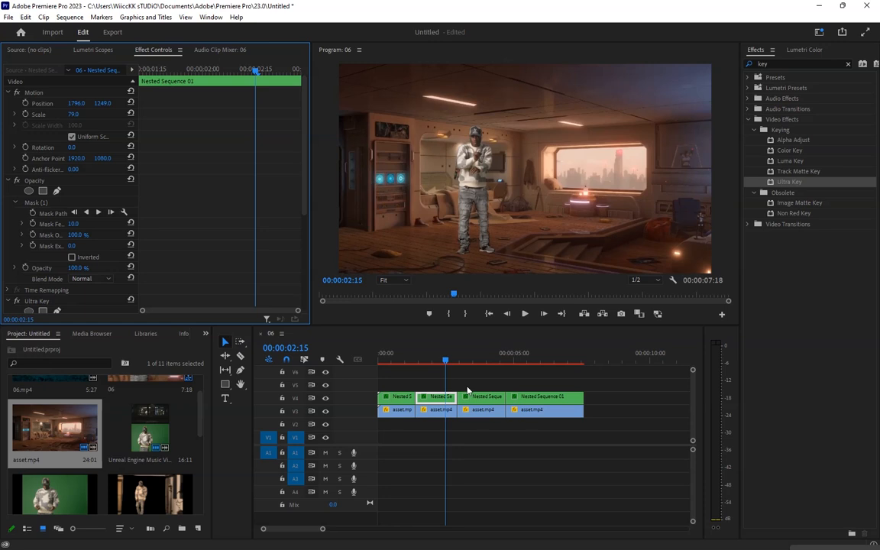
Copy the second segment's Motion settings and paste them onto the last nested segment
{"action": "right_click", "coordinate": [39, 93]}
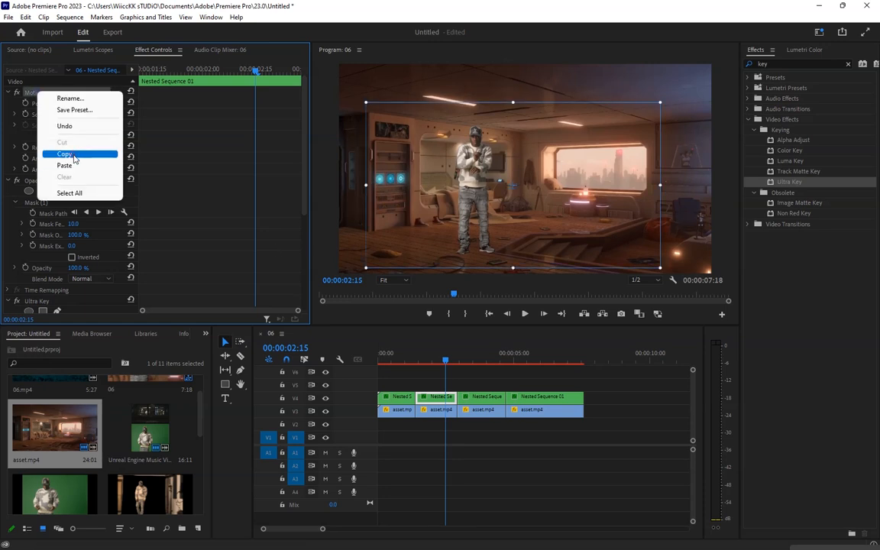
{"action": "left_click", "coordinate": [74, 155]}
{"action": "left_click", "coordinate": [533, 356]}
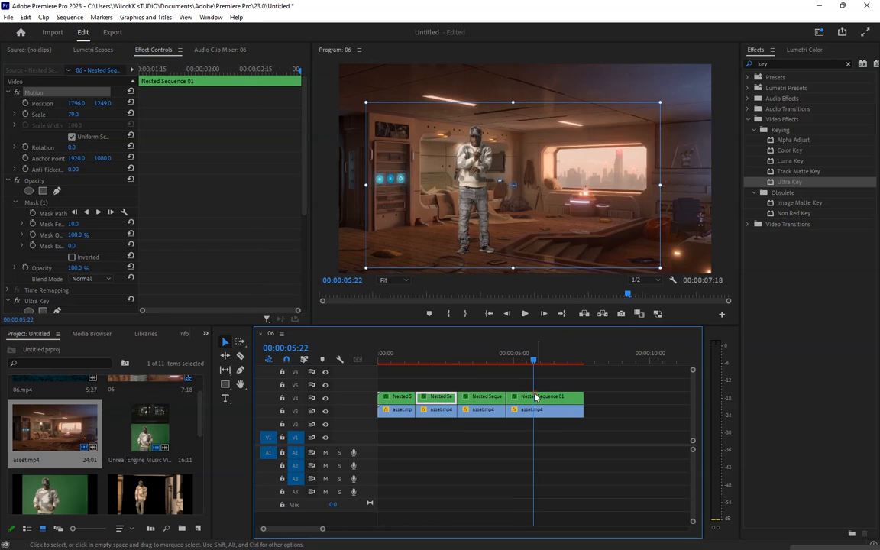
{"action": "left_click", "coordinate": [536, 397]}
{"action": "key", "text": "ctrl+v"}
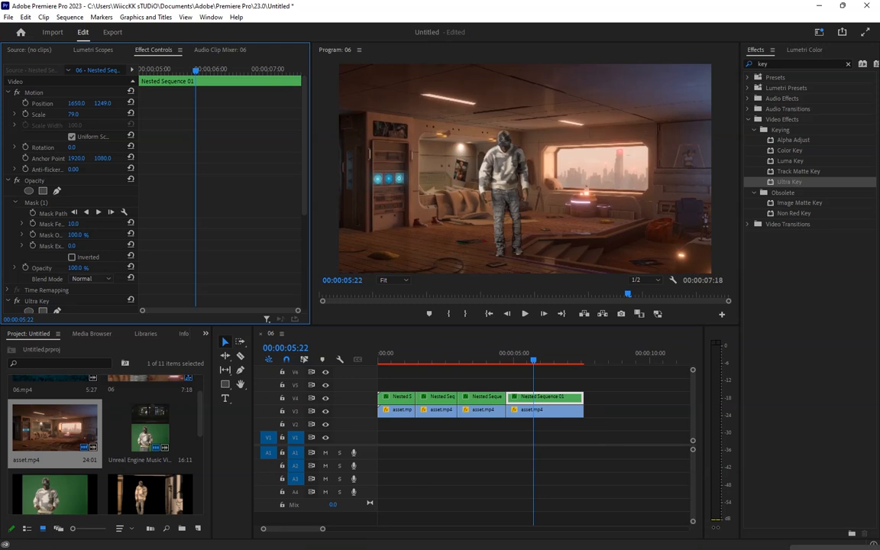
Shift the last nested segment's horizontal position to 1530
{"action": "left_click_drag", "start_coordinate": [76, 103], "coordinate": [10, 103]}
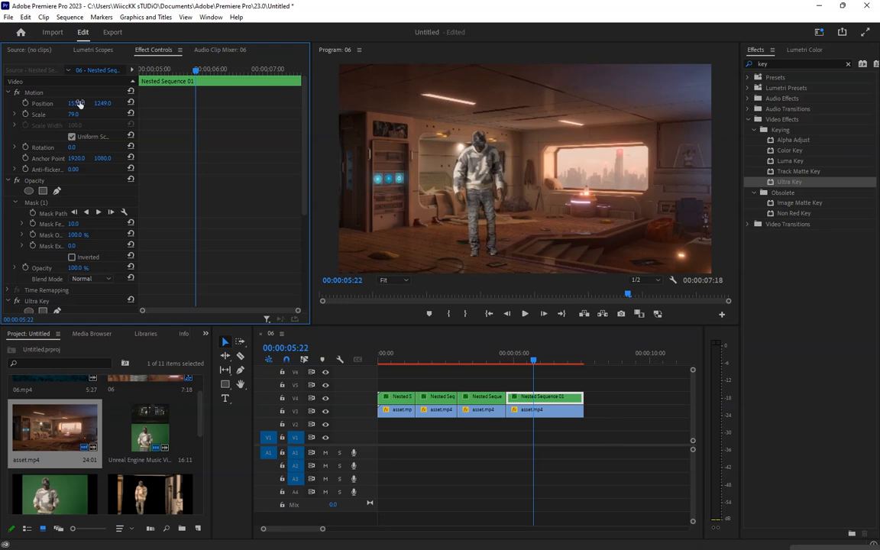
{"action": "left_click", "coordinate": [563, 381]}
{"action": "left_click", "coordinate": [551, 400]}
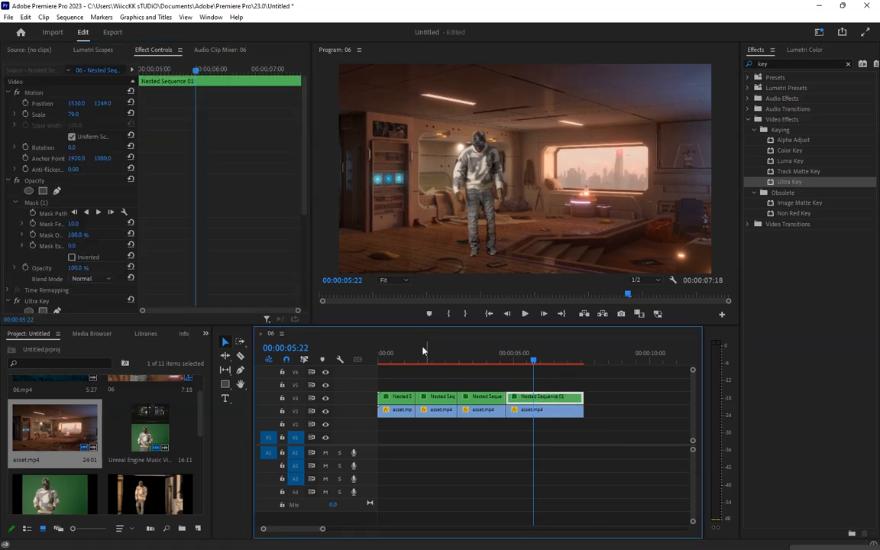
Scrub through the sequence to review the composite across all segments
{"action": "left_click", "coordinate": [380, 360]}
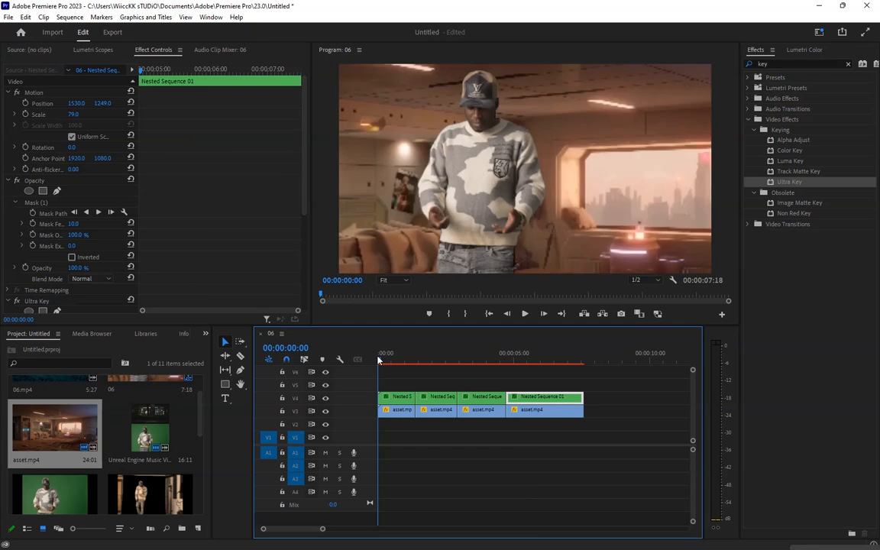
{"action": "left_click_drag", "start_coordinate": [378, 360], "coordinate": [440, 364]}
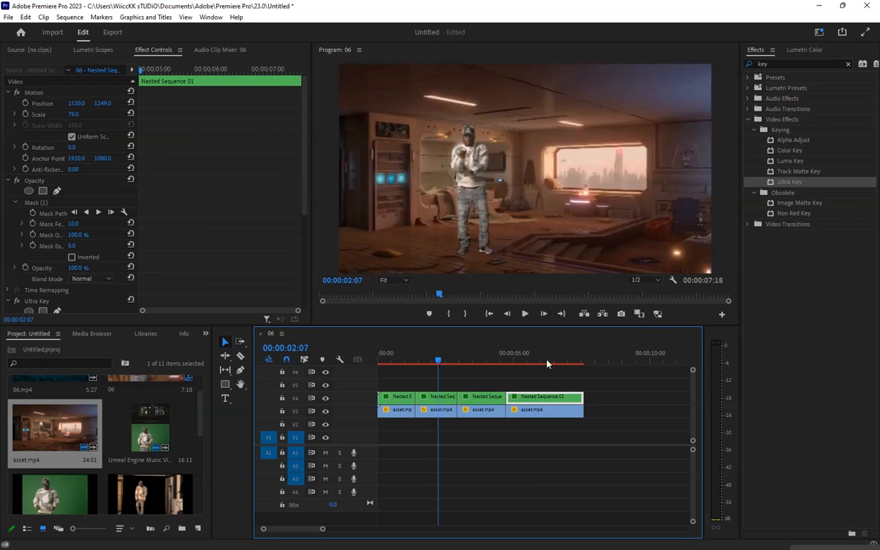
{"action": "left_click", "coordinate": [547, 363]}
{"action": "left_click_drag", "start_coordinate": [545, 364], "coordinate": [542, 364]}
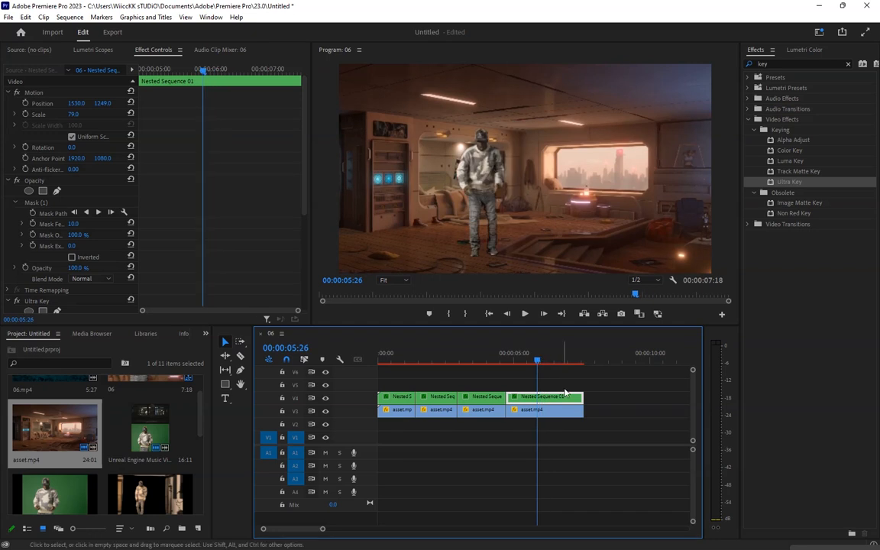
Trim the end of the last background and nested segments back to about 00:00:05:26
{"action": "left_click_drag", "start_coordinate": [582, 411], "coordinate": [538, 407]}
{"action": "left_click", "coordinate": [529, 353]}
{"action": "left_click_drag", "start_coordinate": [529, 356], "coordinate": [537, 355]}
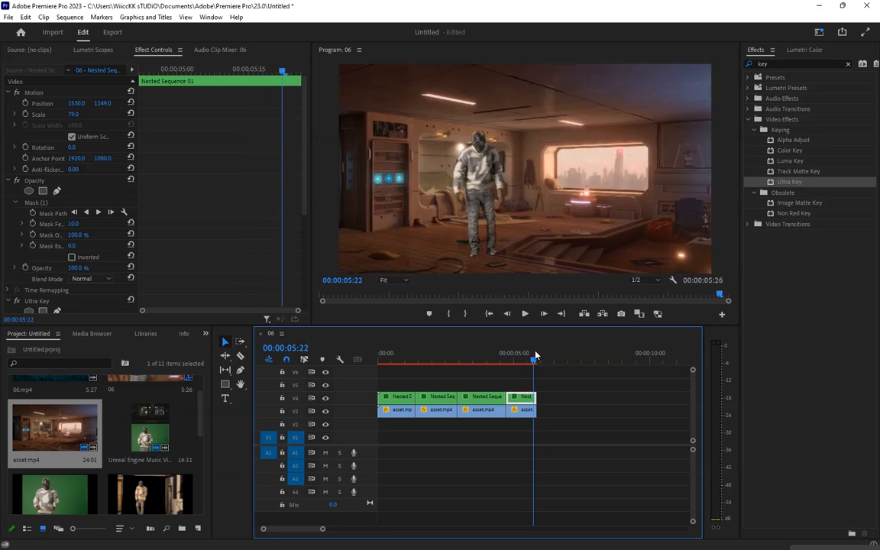
Set the last segment's Ultra Key transparency to 12 and highlight to 4
{"action": "left_click", "coordinate": [526, 356]}
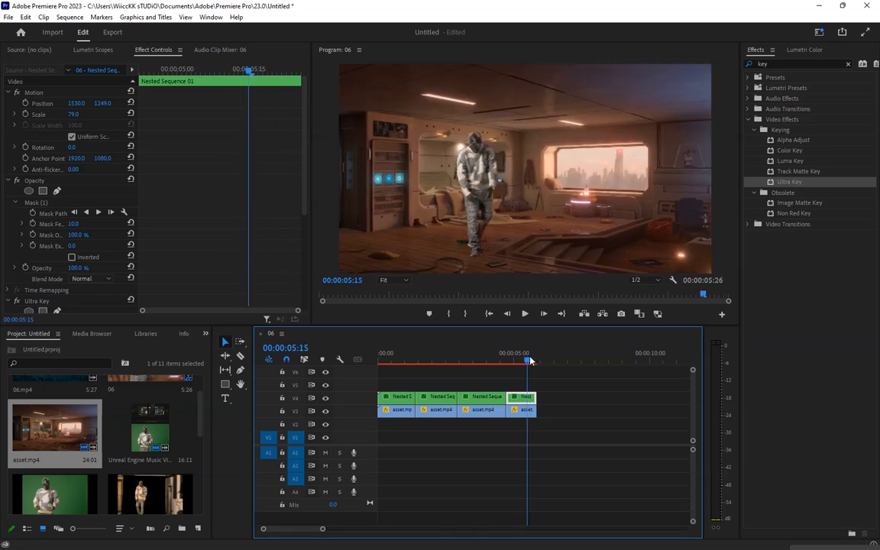
{"action": "scroll", "coordinate": [275, 259], "scroll_direction": "down", "scroll_amount": 5}
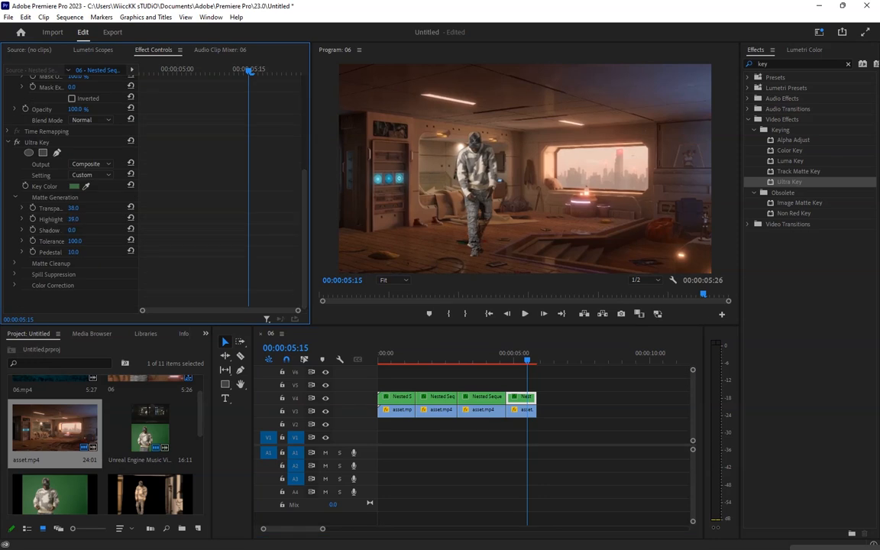
{"action": "mouse_move", "coordinate": [73, 219]}
{"action": "left_mouse_down"}
{"action": "mouse_move", "coordinate": [53, 220]}
{"action": "mouse_move", "coordinate": [65, 207]}
{"action": "left_mouse_up"}
{"action": "left_click_drag", "start_coordinate": [72, 208], "coordinate": [74, 208]}
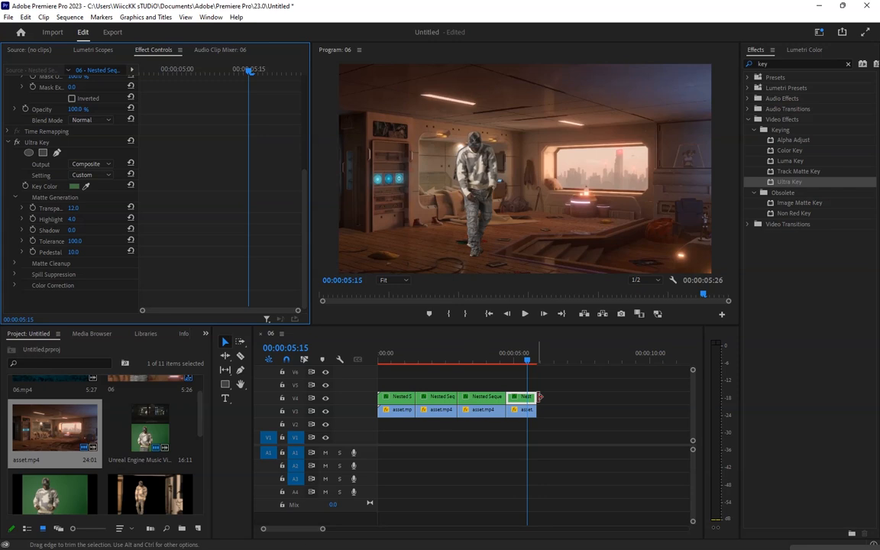
Apply Camera Blur to the first background clip and set its Percent Blur to 1
{"action": "left_click", "coordinate": [514, 358]}
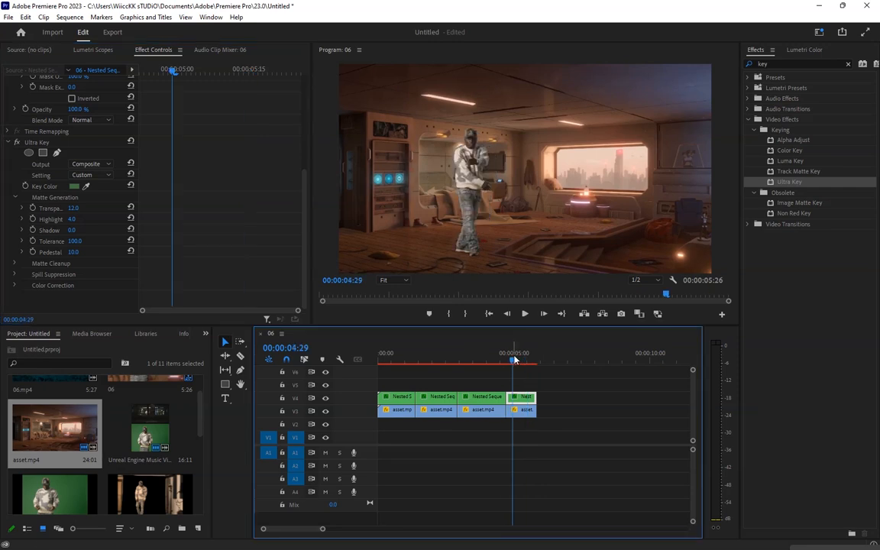
{"action": "left_click", "coordinate": [520, 359]}
{"action": "left_click_drag", "start_coordinate": [522, 360], "coordinate": [387, 363]}
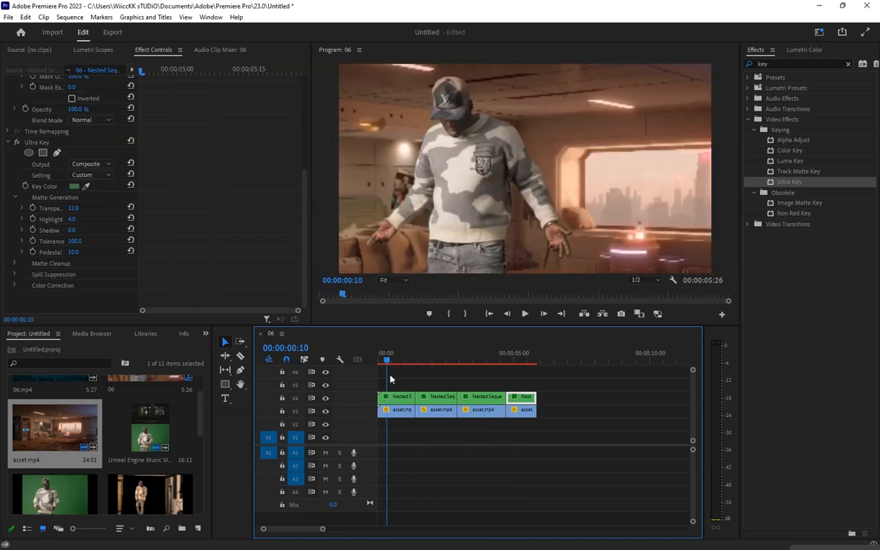
{"action": "left_click", "coordinate": [399, 410]}
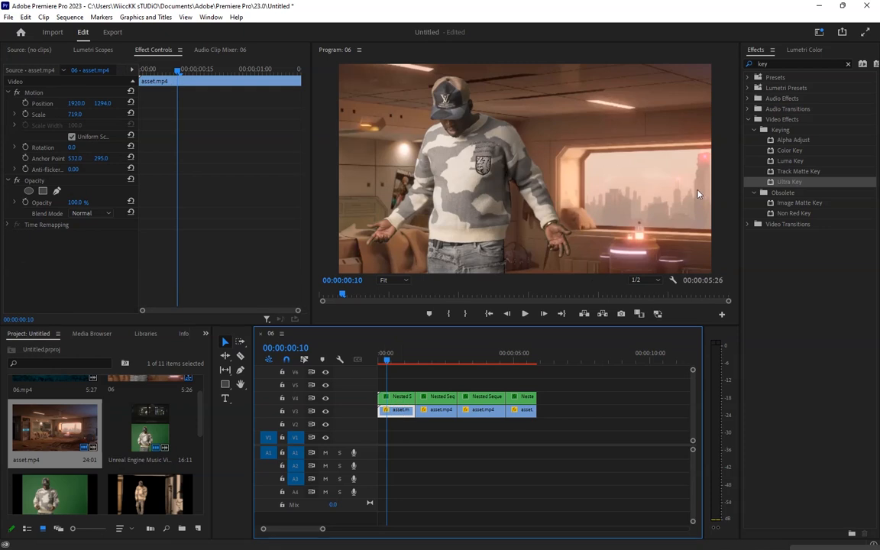
{"action": "left_click_drag", "start_coordinate": [773, 65], "coordinate": [604, 70]}
{"action": "type", "text": "blur"}
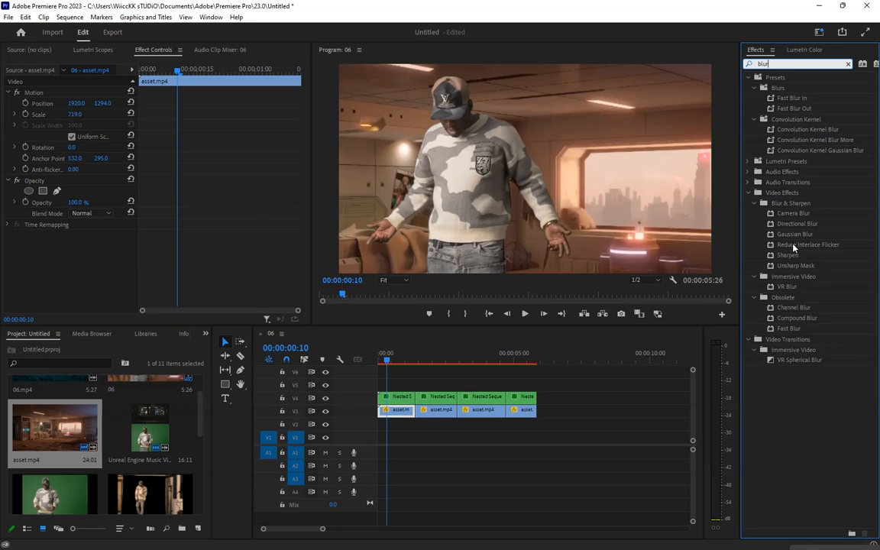
{"action": "left_click_drag", "start_coordinate": [793, 214], "coordinate": [397, 410]}
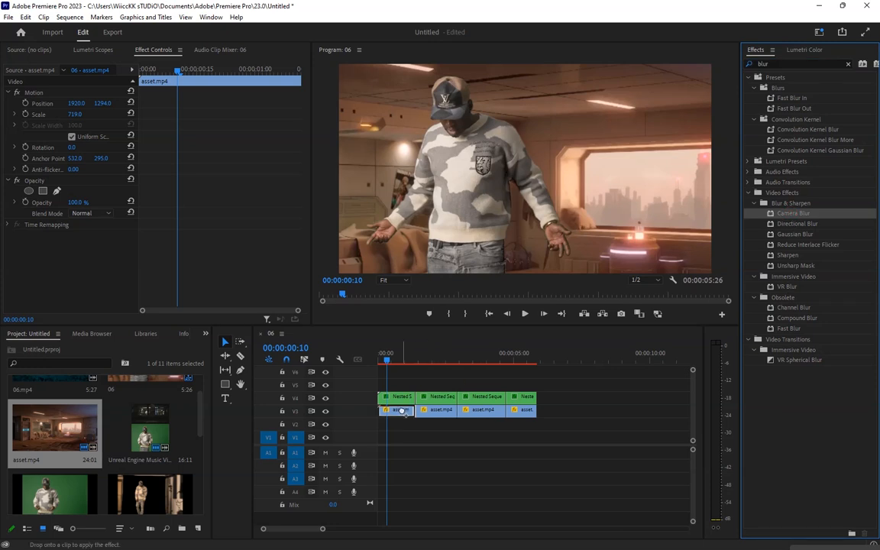
{"action": "left_click_drag", "start_coordinate": [71, 256], "coordinate": [51, 257]}
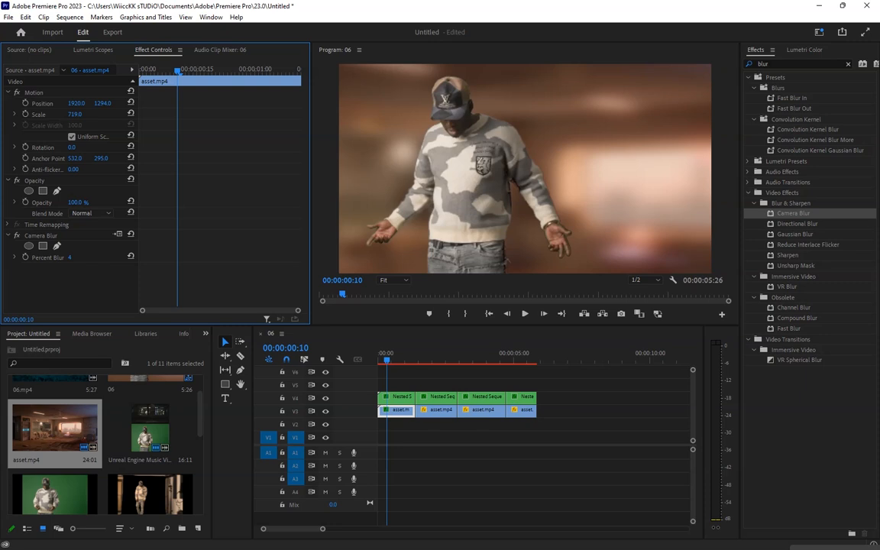
{"action": "left_click_drag", "start_coordinate": [69, 258], "coordinate": [66, 258]}
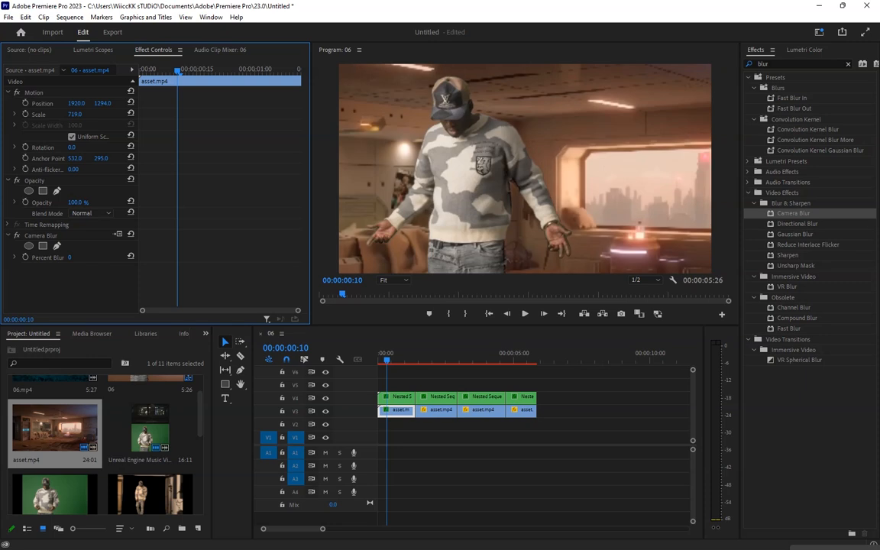
{"action": "left_click", "coordinate": [72, 258]}
{"action": "type", "text": "1"}
{"action": "key", "text": "Return"}
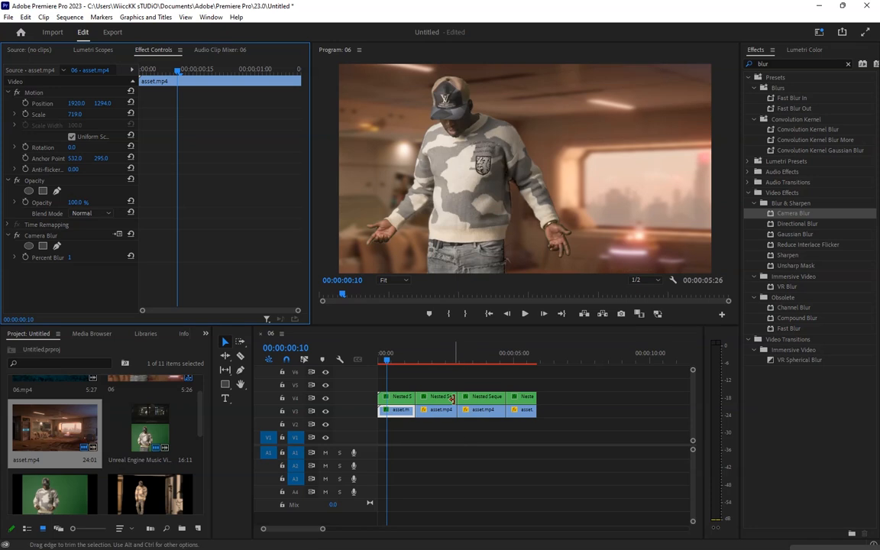
Apply Camera Blur to the third background clip and set its Percent Blur to 1
{"action": "left_click", "coordinate": [470, 360]}
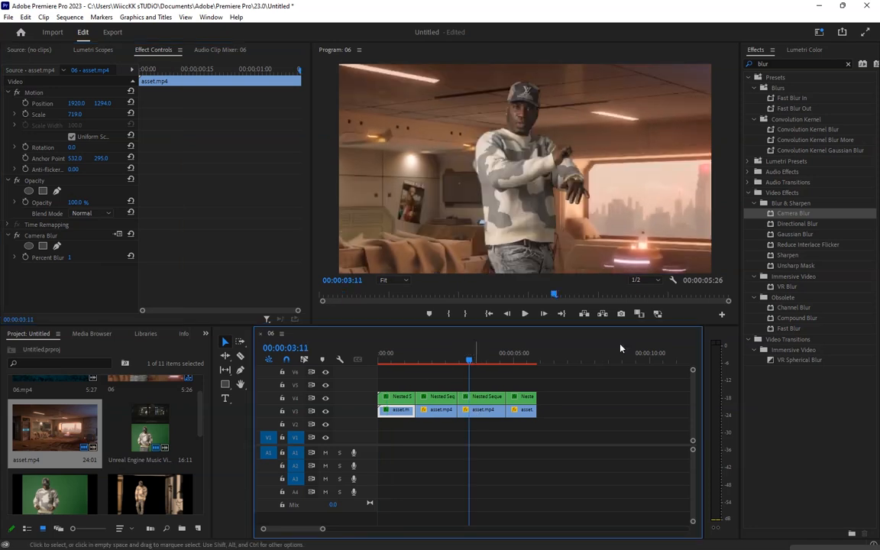
{"action": "left_click", "coordinate": [481, 410]}
{"action": "left_click_drag", "start_coordinate": [793, 228], "coordinate": [482, 410]}
{"action": "left_click", "coordinate": [76, 257]}
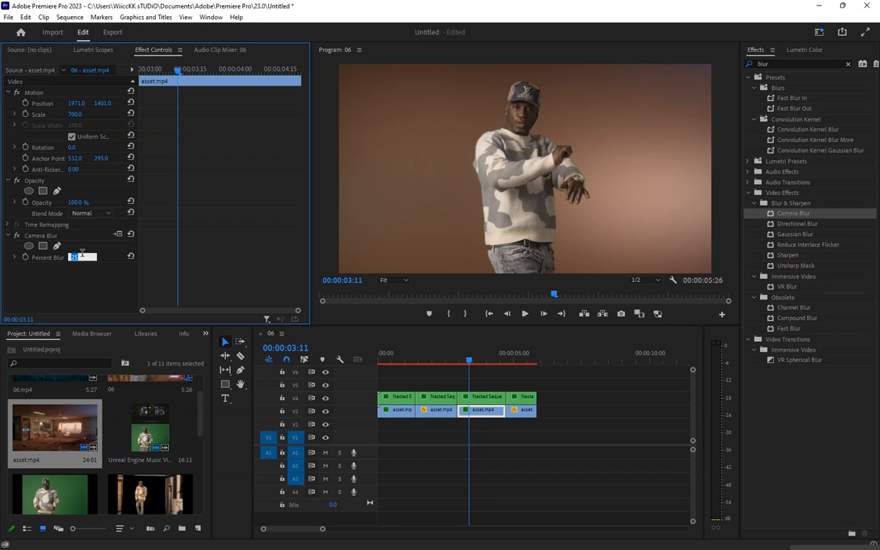
{"action": "type", "text": "1"}
{"action": "key", "text": "Return"}
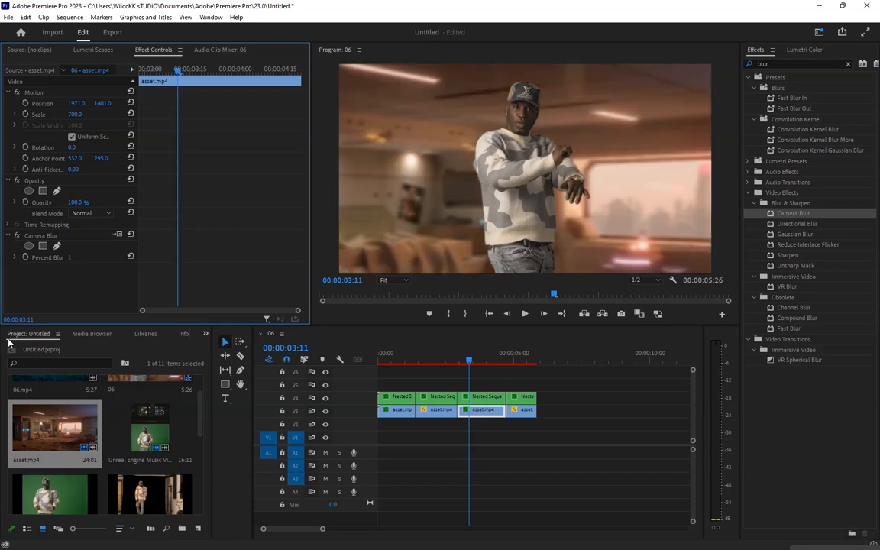
Duplicate the second performer segment onto a neighbouring video track and nest the copy into a new sequence
{"action": "left_click", "coordinate": [430, 356]}
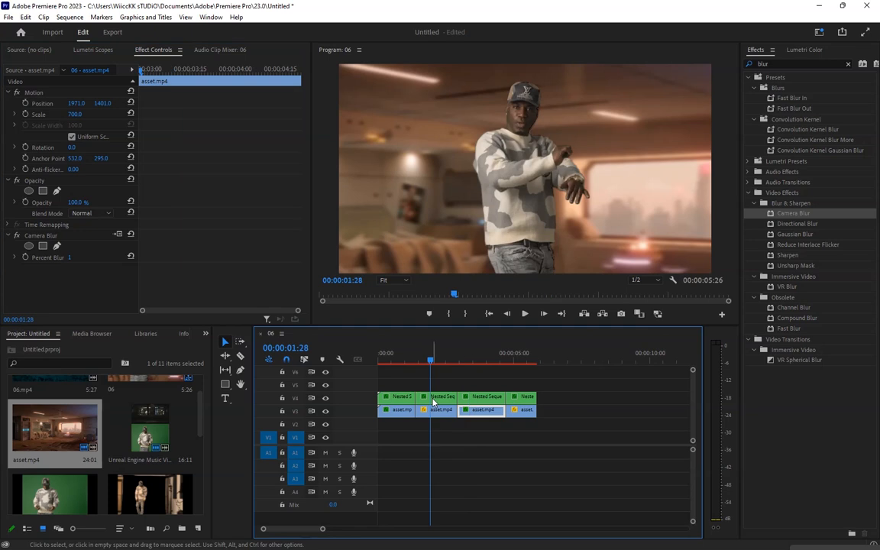
{"action": "left_click", "coordinate": [434, 410]}
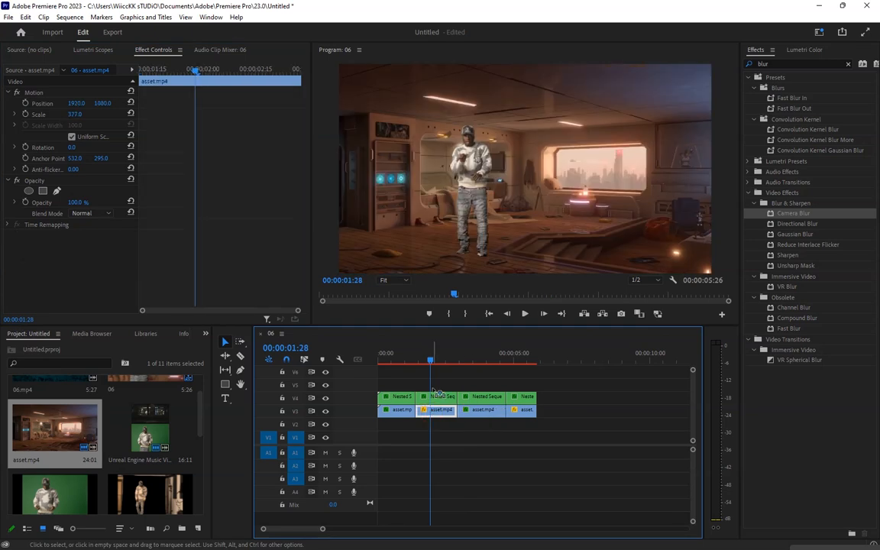
{"action": "left_click_drag", "start_coordinate": [438, 393], "coordinate": [436, 385]}
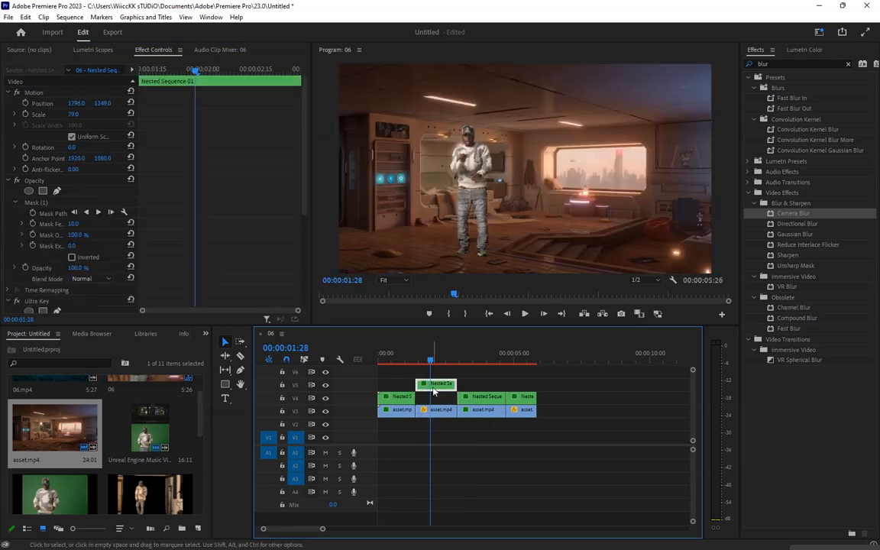
{"action": "right_click", "coordinate": [435, 386]}
{"action": "left_click", "coordinate": [461, 283]}
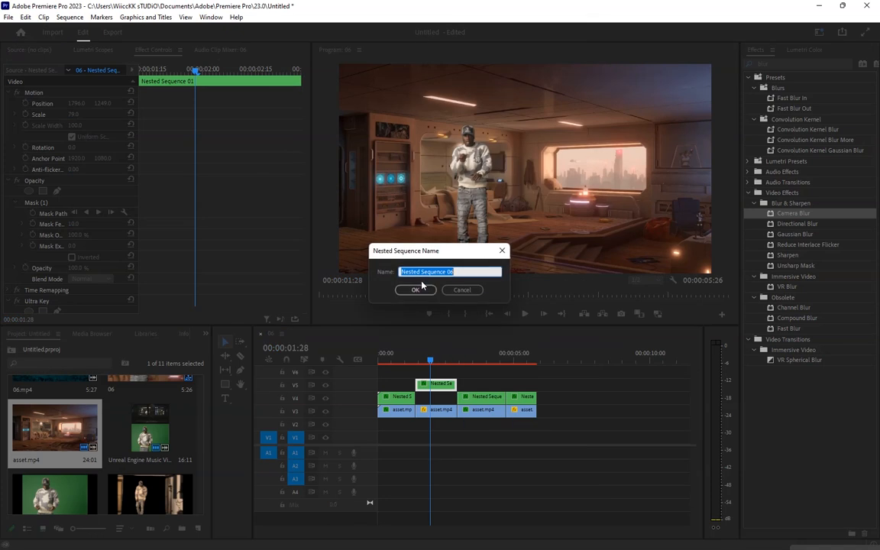
{"action": "left_click", "coordinate": [418, 290]}
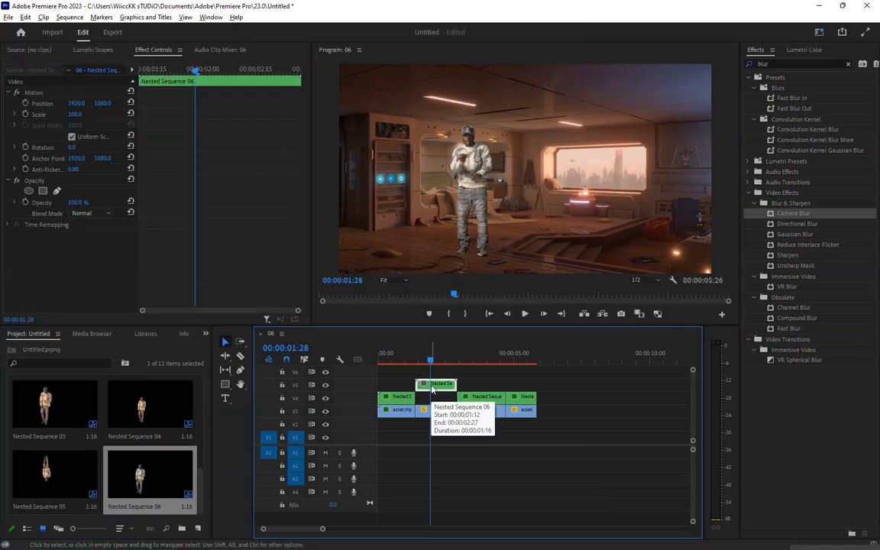
{"action": "left_click_drag", "start_coordinate": [433, 388], "coordinate": [435, 397]}
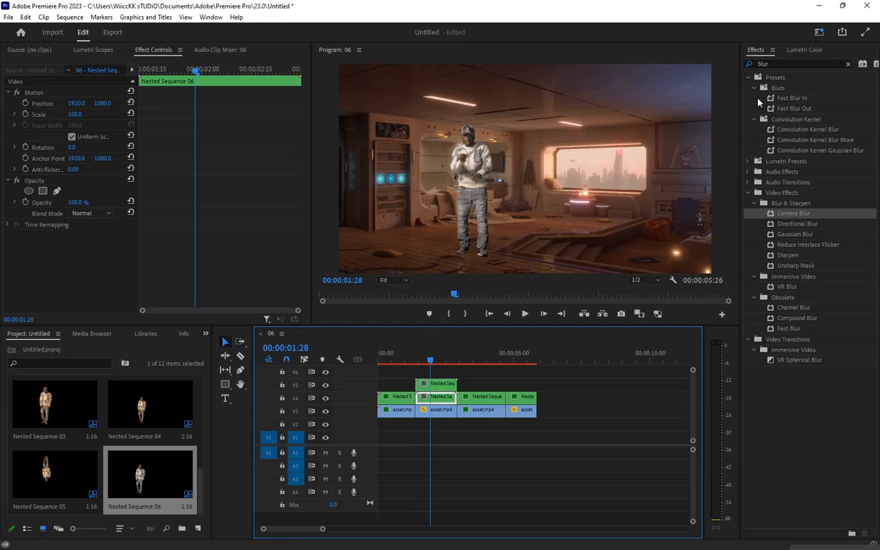
Apply Vertical Flip to the duplicated second performer segment on the lower track
{"action": "double_click", "coordinate": [765, 64]}
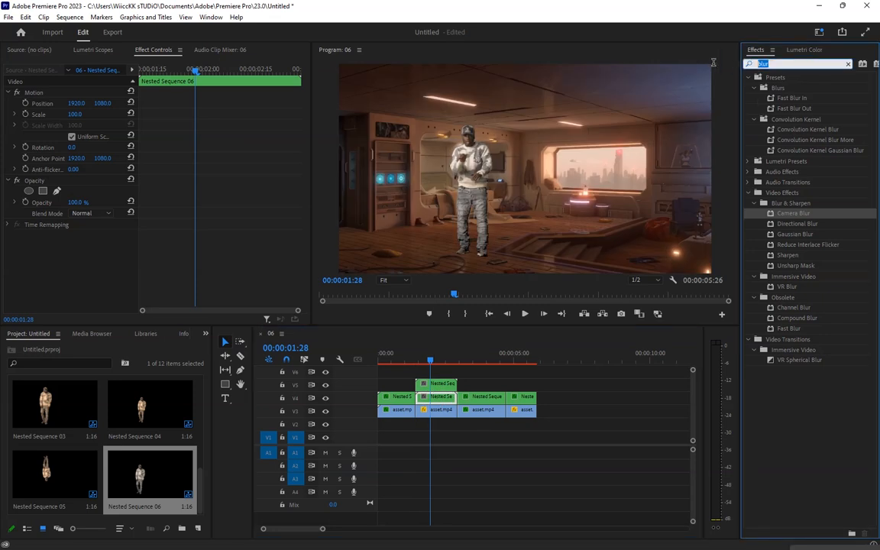
{"action": "type", "text": "flip"}
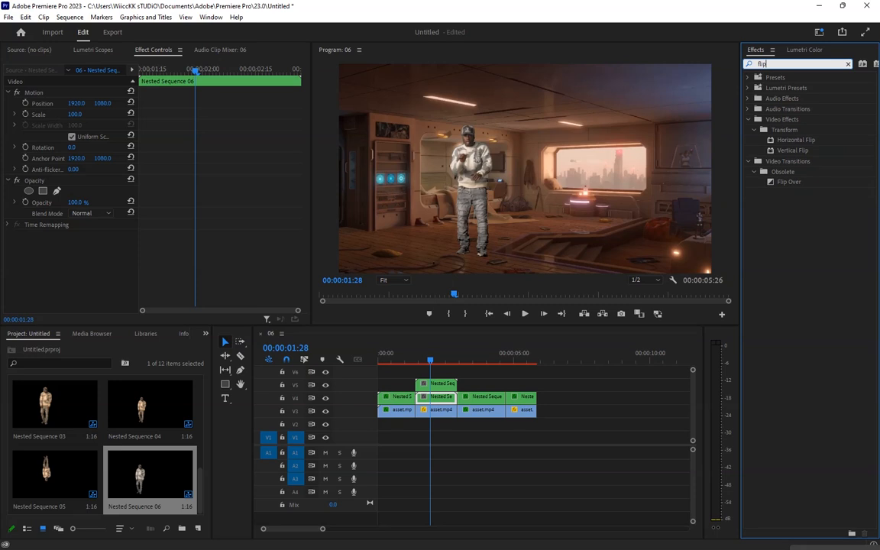
{"action": "left_click_drag", "start_coordinate": [793, 151], "coordinate": [434, 399]}
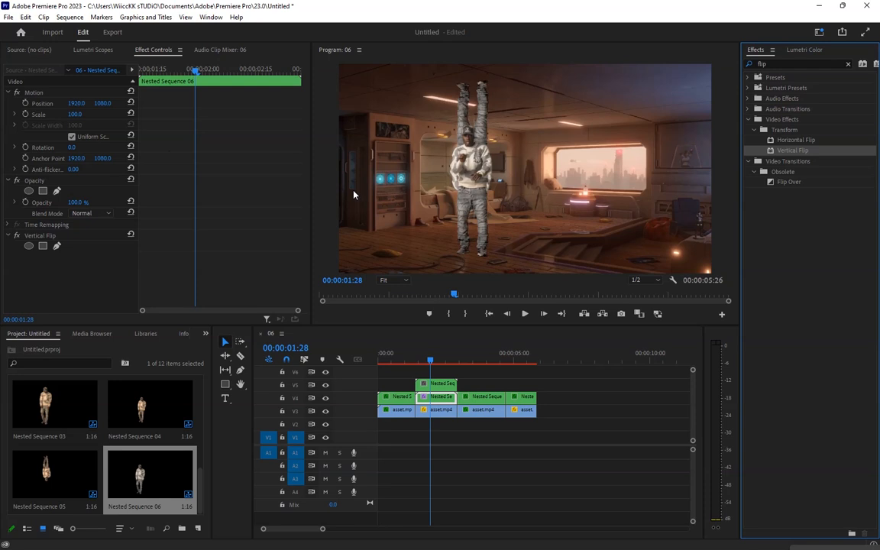
Lower the flipped segment to vertical position 2844 and set its opacity to 26% as a floor reflection
{"action": "left_click_drag", "start_coordinate": [98, 105], "coordinate": [225, 105]}
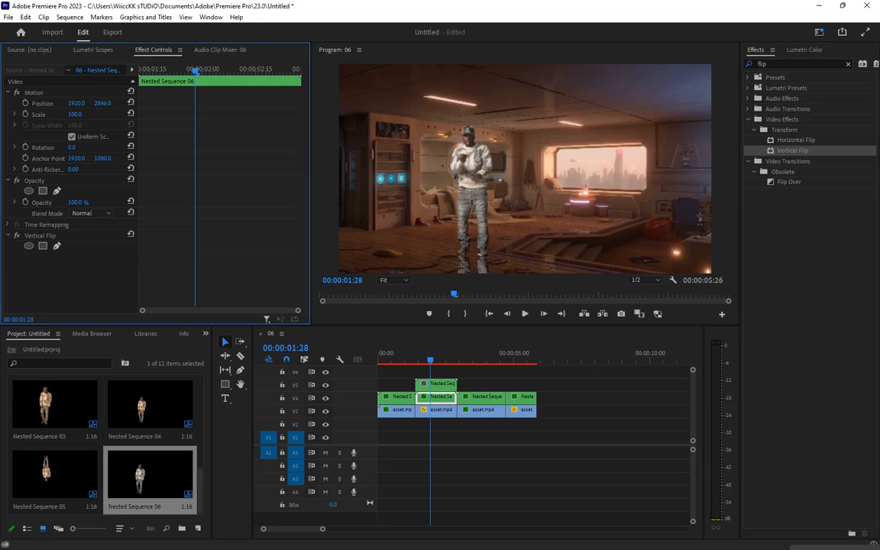
{"action": "left_click", "coordinate": [74, 202]}
{"action": "type", "text": "60"}
{"action": "key", "text": "Return"}
Apply Vertical Flip to the last performer segment on the lower track
{"action": "left_click", "coordinate": [515, 356]}
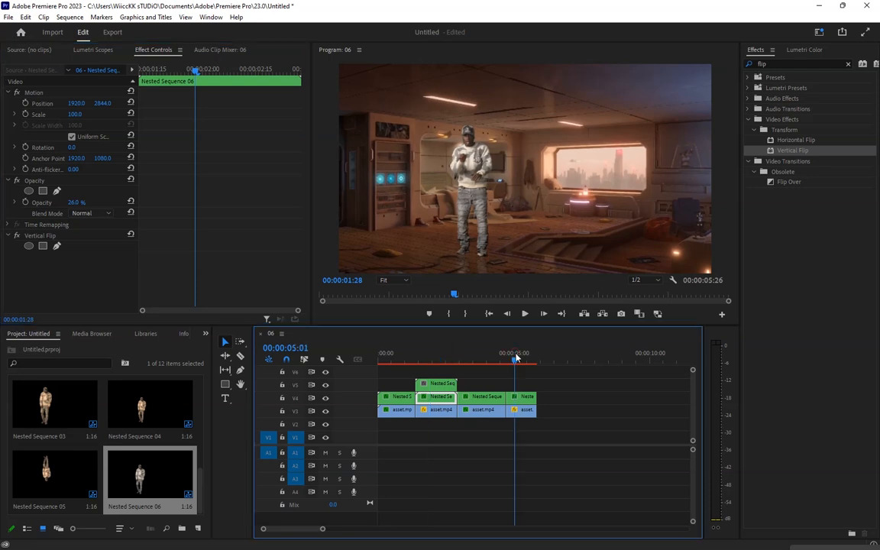
{"action": "left_click", "coordinate": [521, 410]}
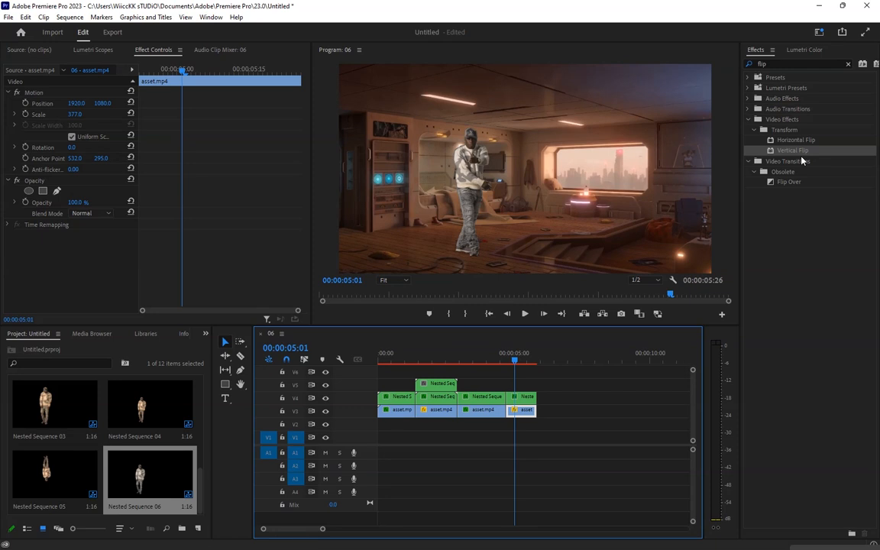
{"action": "left_click_drag", "start_coordinate": [792, 150], "coordinate": [519, 399]}
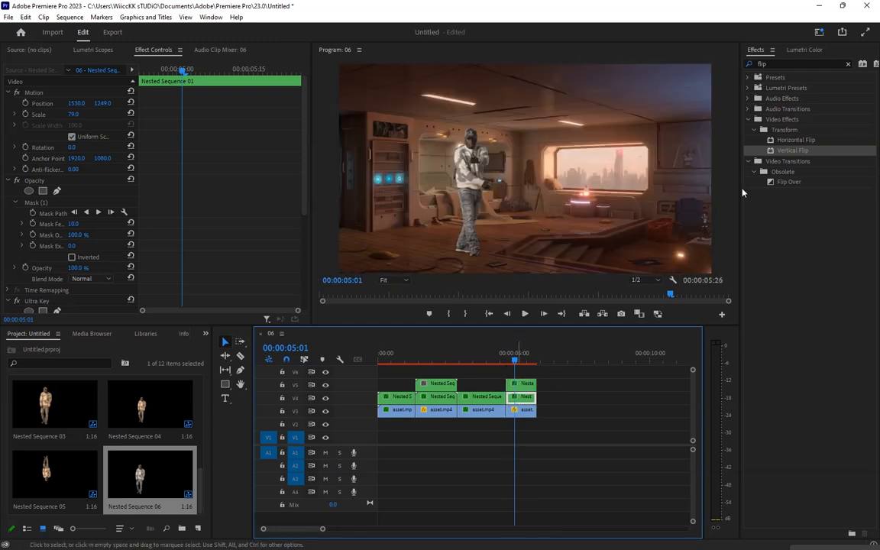
{"action": "left_click_drag", "start_coordinate": [795, 151], "coordinate": [515, 399]}
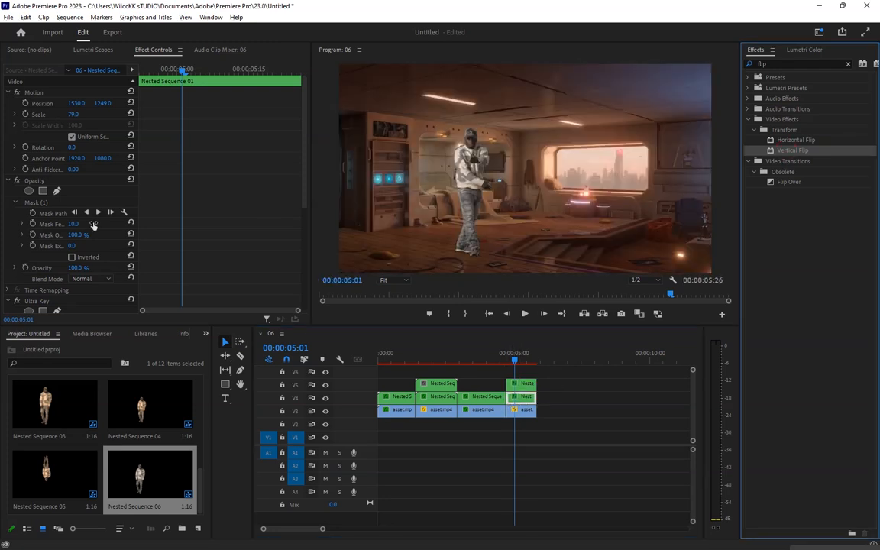
{"action": "left_click", "coordinate": [305, 279]}
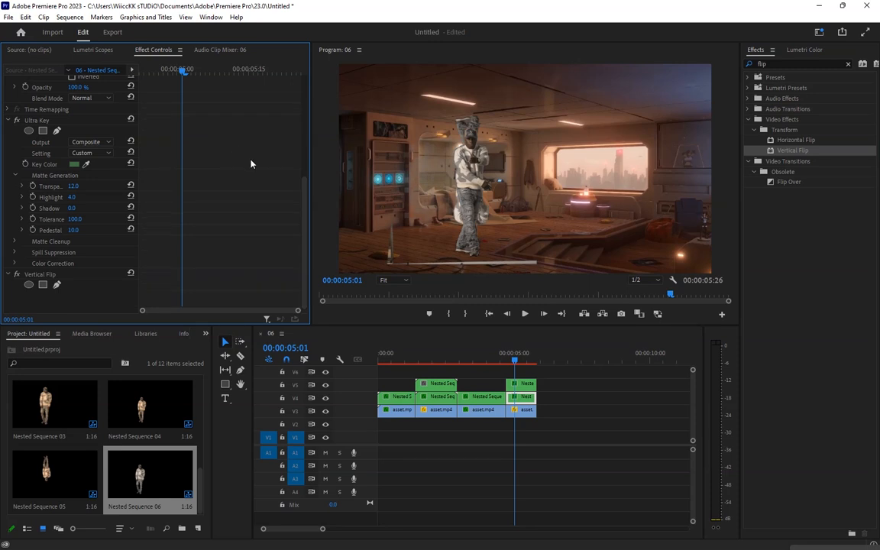
Lower the flipped last segment to vertical position 2627 and set its opacity to 26%
{"action": "scroll", "coordinate": [301, 110], "scroll_direction": "up", "scroll_amount": 5}
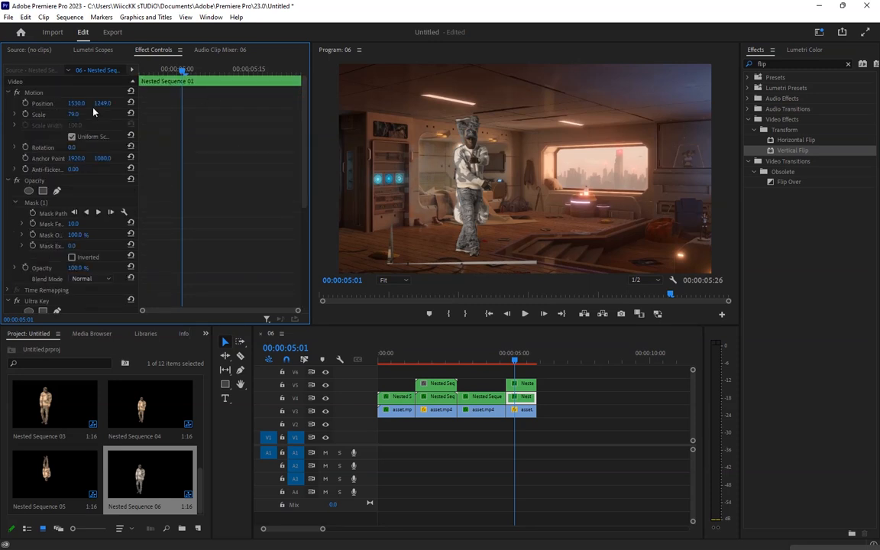
{"action": "left_click_drag", "start_coordinate": [103, 103], "coordinate": [601, 104]}
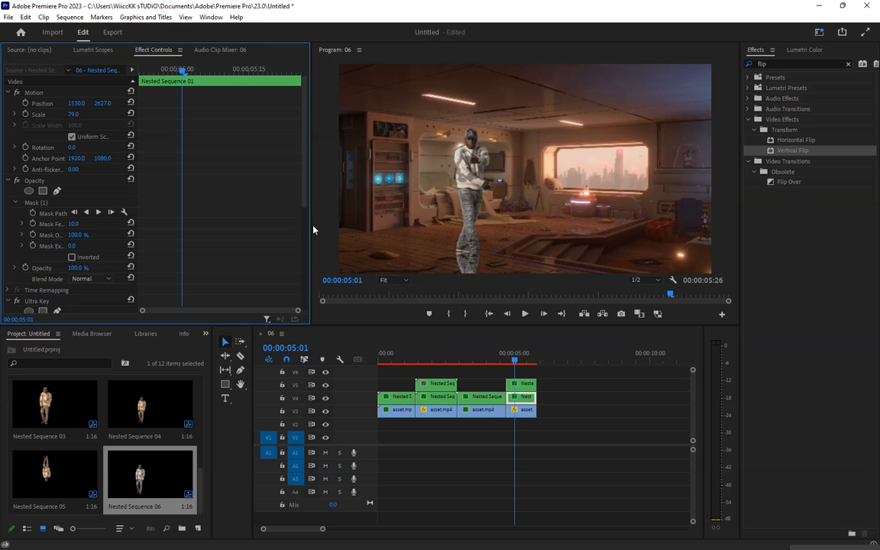
{"action": "left_click_drag", "start_coordinate": [77, 268], "coordinate": [36, 268]}
{"action": "left_click", "coordinate": [80, 267]}
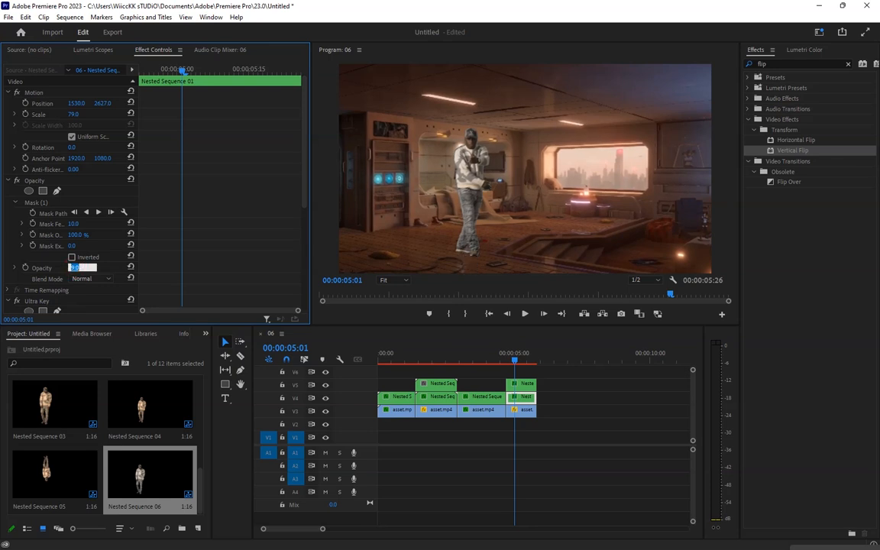
{"action": "type", "text": "26"}
{"action": "key", "text": "Return"}
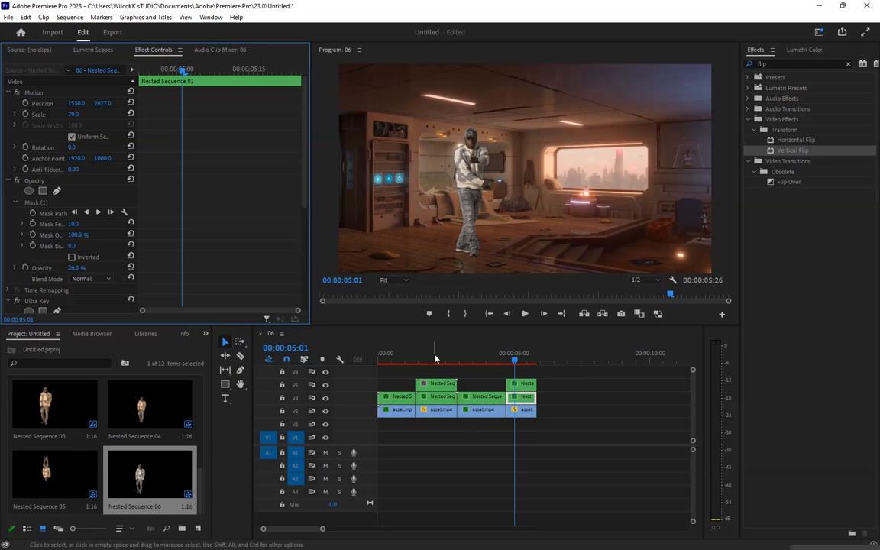
Play the sequence from the start to review the blurred backgrounds and reflections
{"action": "left_click", "coordinate": [379, 358]}
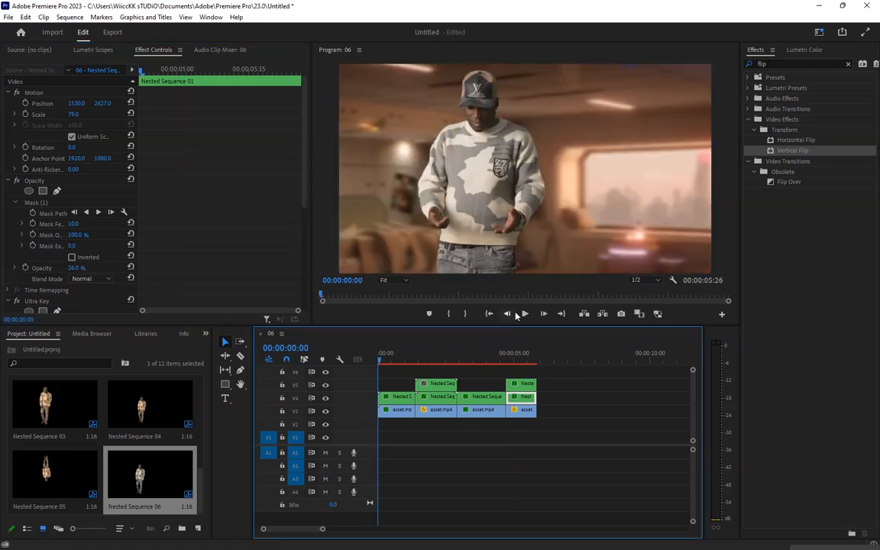
{"action": "left_click", "coordinate": [526, 314]}
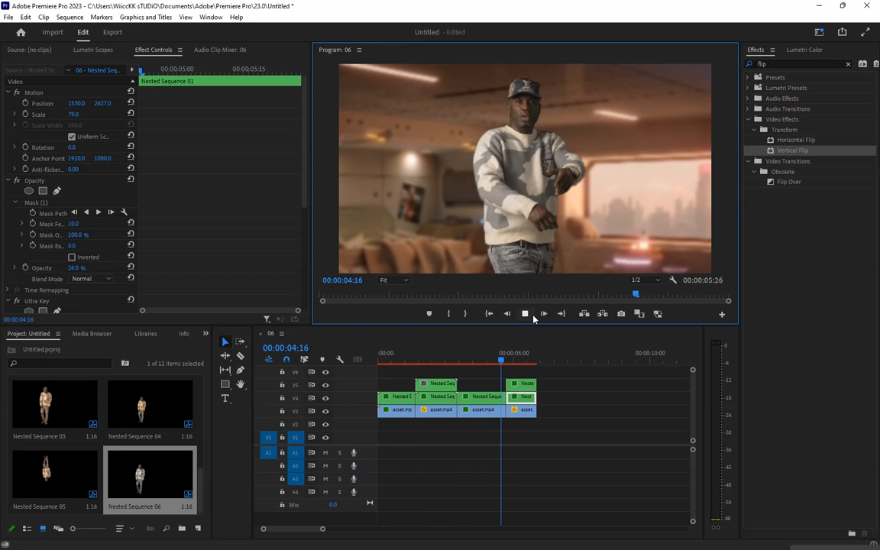
{"action": "left_click", "coordinate": [533, 315]}
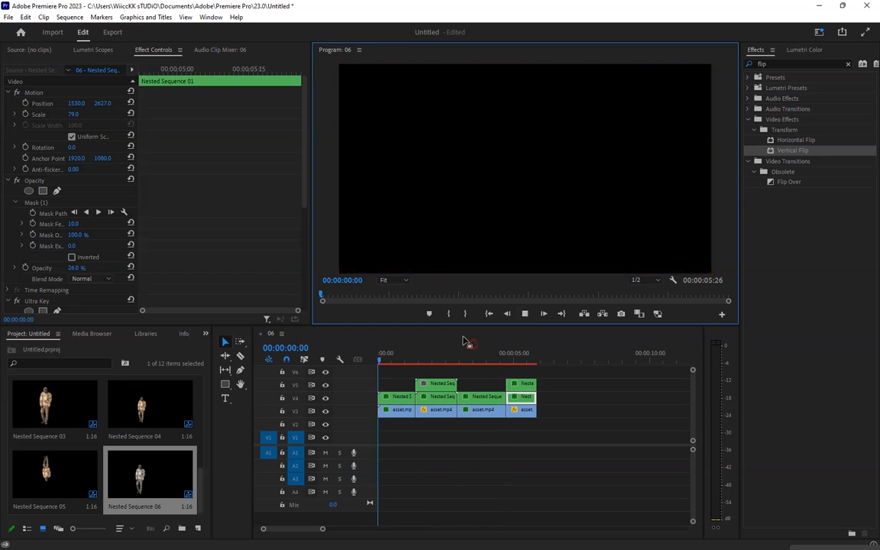
{"action": "left_click", "coordinate": [470, 358]}
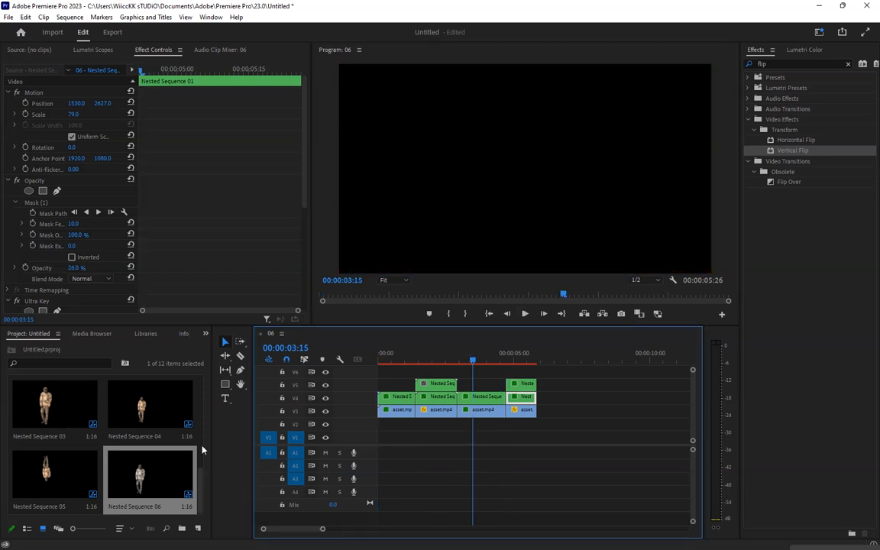
Add the 12jj.png image on the track above the performer segments at the sequence start and extend it to the sequence end
{"action": "mouse_move", "coordinate": [201, 459]}
{"action": "left_mouse_down"}
{"action": "mouse_move", "coordinate": [201, 425]}
{"action": "mouse_move", "coordinate": [201, 455]}
{"action": "mouse_move", "coordinate": [201, 447]}
{"action": "left_mouse_up"}
{"action": "left_click_drag", "start_coordinate": [54, 455], "coordinate": [383, 371]}
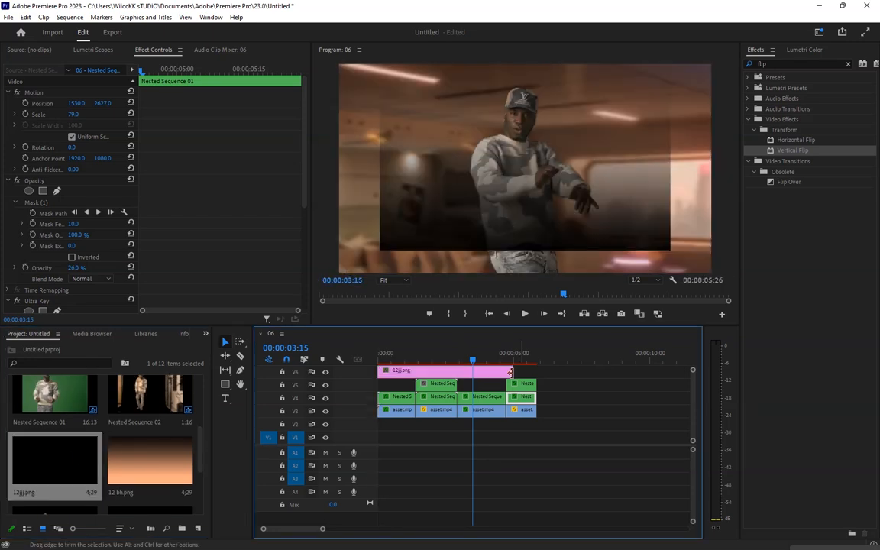
{"action": "left_click_drag", "start_coordinate": [511, 373], "coordinate": [535, 372]}
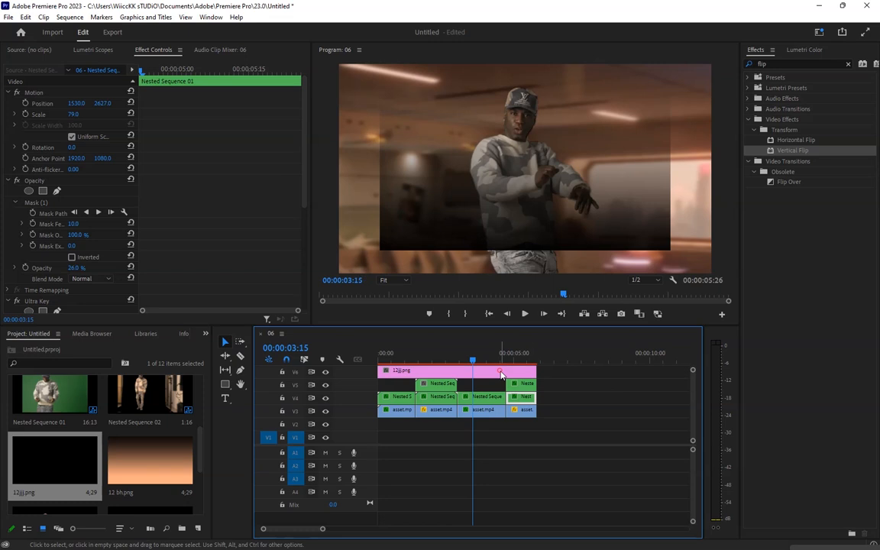
Set the 12jj.png overlay's scale to 168
{"action": "left_click", "coordinate": [74, 113]}
{"action": "type", "text": "168"}
{"action": "key", "text": "Return"}
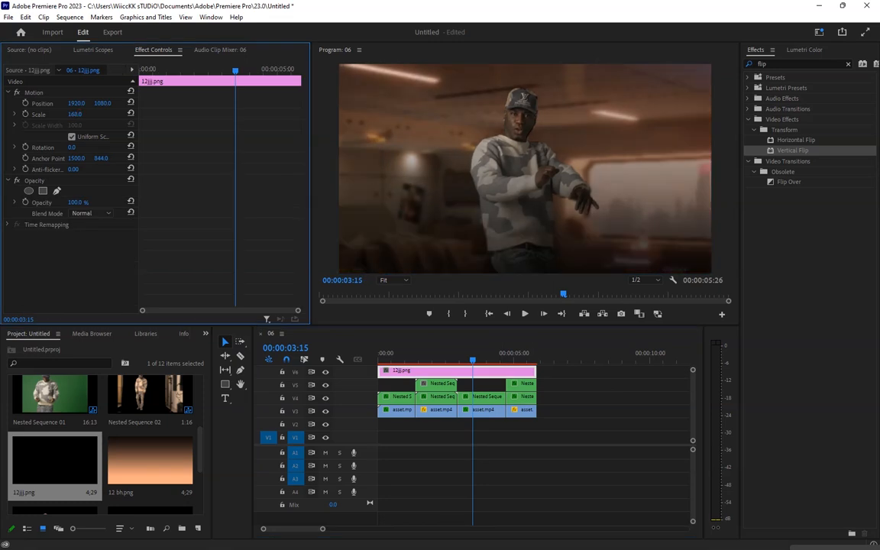
Preview part of the sequence and lower the 12jj.png overlay's opacity to 64%
{"action": "left_click", "coordinate": [413, 354]}
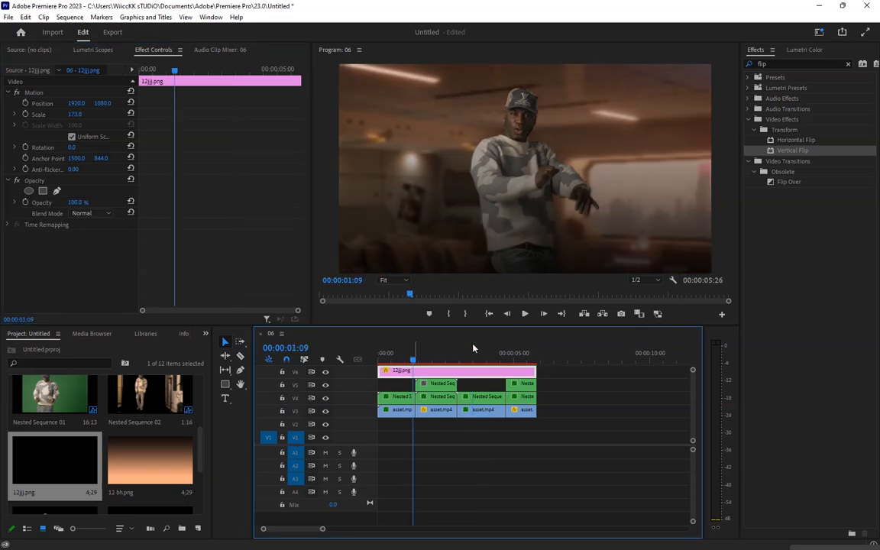
{"action": "left_click", "coordinate": [525, 314]}
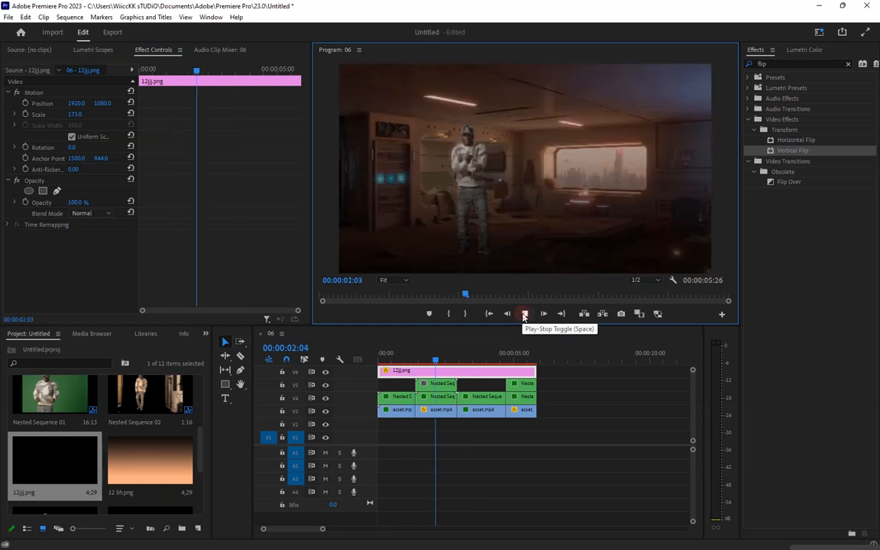
{"action": "left_click", "coordinate": [525, 314]}
{"action": "left_click_drag", "start_coordinate": [79, 202], "coordinate": [65, 202]}
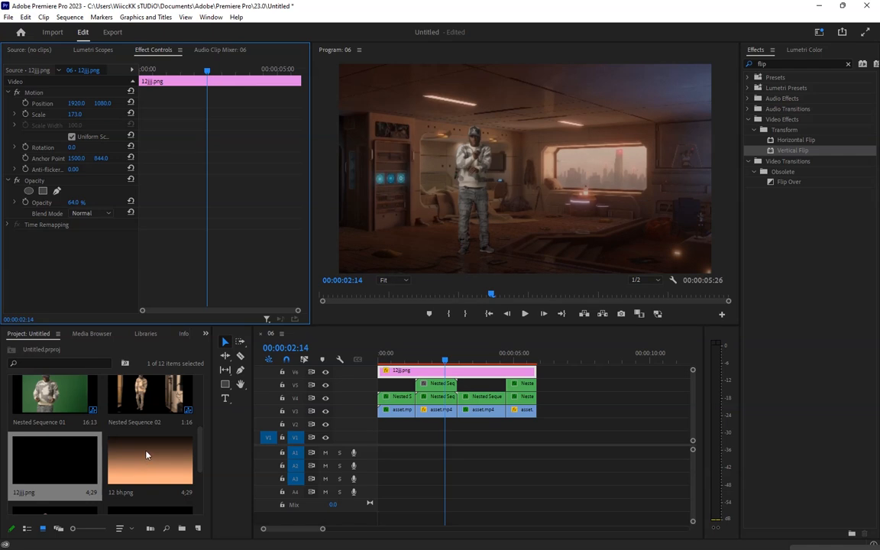
Add the 12 bh.png gradient on a new top track at the sequence start and extend it to the sequence end
{"action": "left_click_drag", "start_coordinate": [147, 455], "coordinate": [544, 371]}
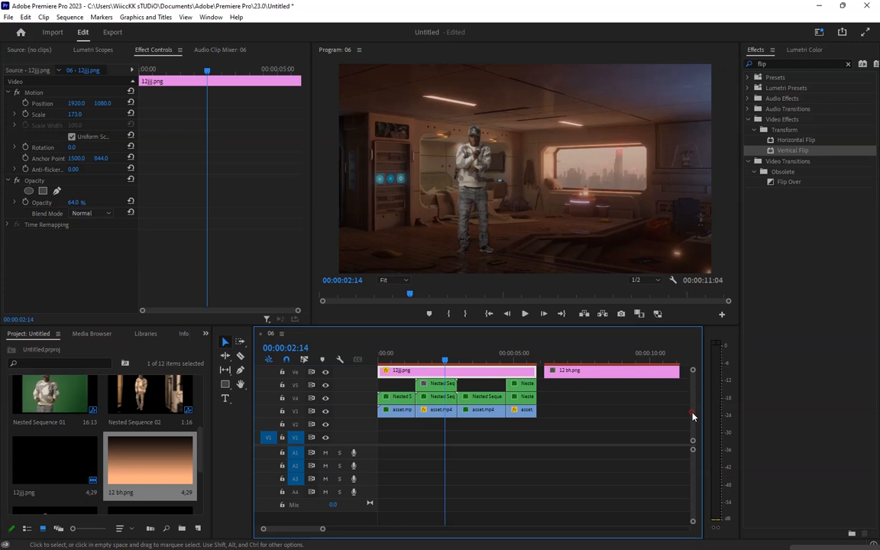
{"action": "left_click_drag", "start_coordinate": [693, 415], "coordinate": [693, 404]}
{"action": "left_click_drag", "start_coordinate": [630, 405], "coordinate": [415, 388]}
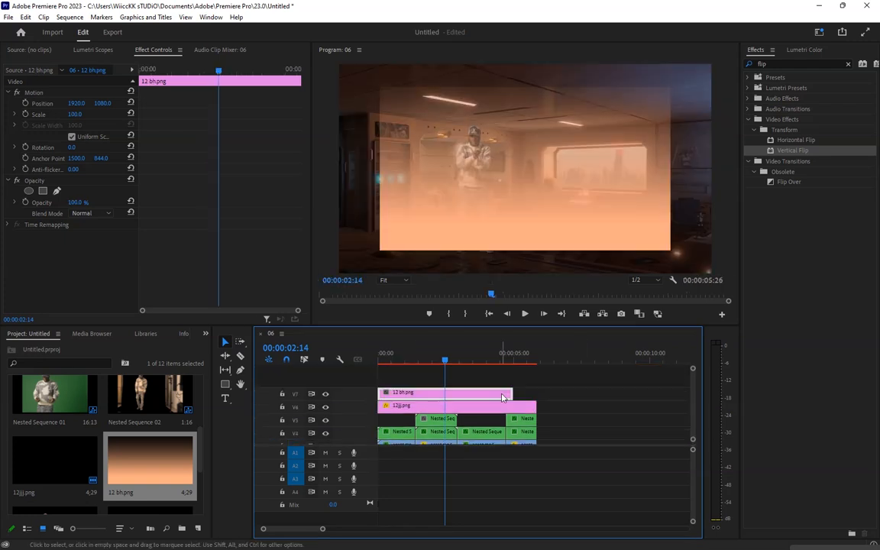
{"action": "left_click_drag", "start_coordinate": [513, 394], "coordinate": [532, 394]}
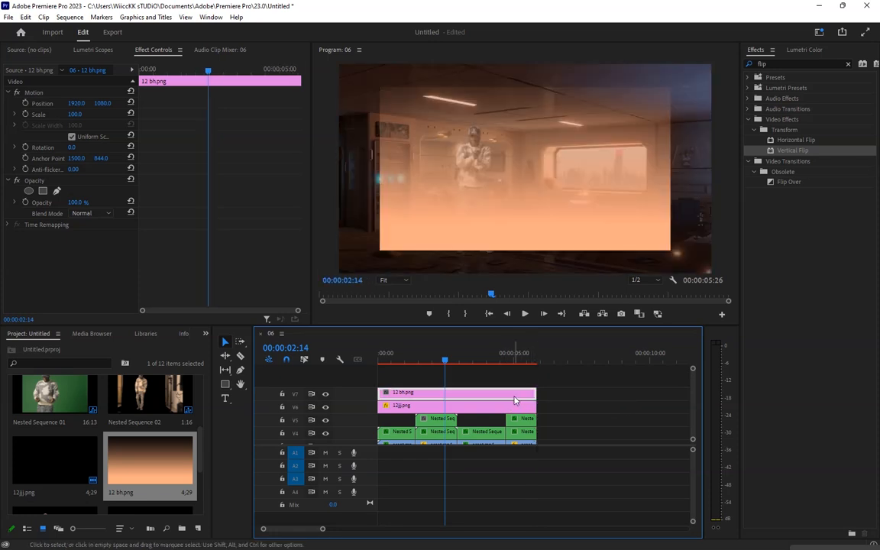
Set the 12 bh.png gradient's scale to 365
{"action": "left_click_drag", "start_coordinate": [79, 114], "coordinate": [82, 114]}
{"action": "left_click", "coordinate": [82, 114]}
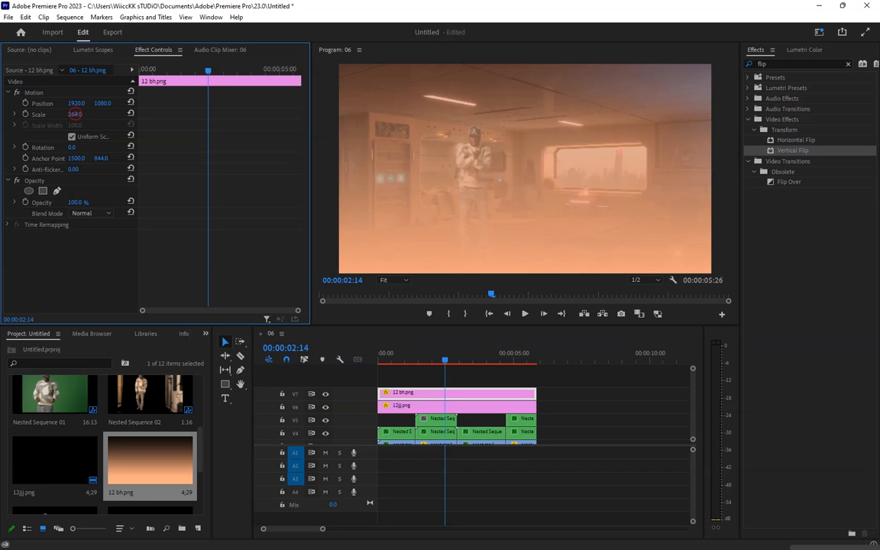
{"action": "type", "text": "350"}
{"action": "key", "text": "Return"}
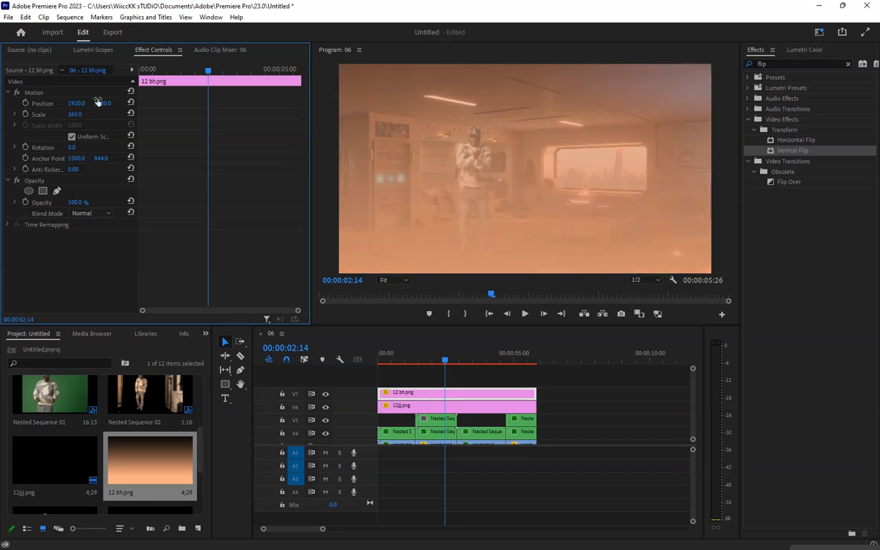
Lower the 12 bh.png gradient to vertical position 2565 and toggle its track visibility off and on to compare
{"action": "left_click", "coordinate": [102, 104]}
{"action": "left_click_drag", "start_coordinate": [103, 103], "coordinate": [557, 103]}
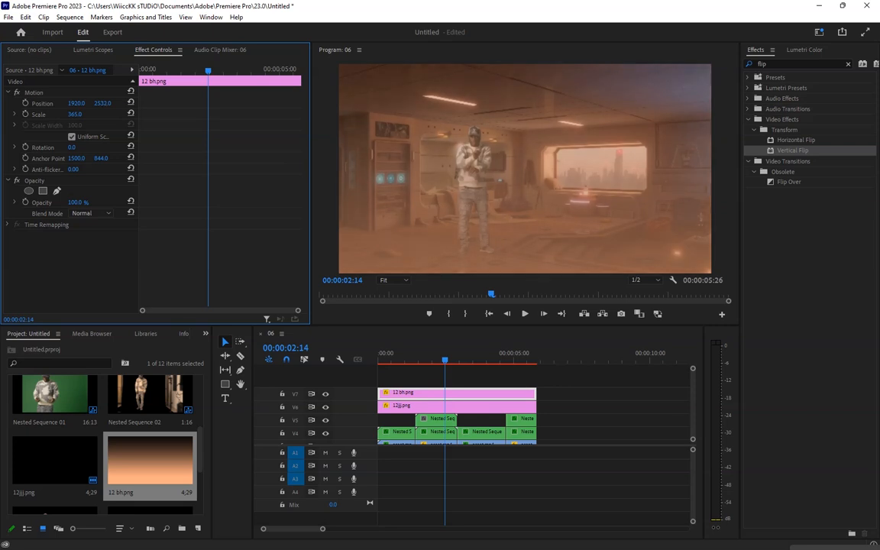
{"action": "left_click_drag", "start_coordinate": [685, 103], "coordinate": [711, 103]}
{"action": "left_click", "coordinate": [326, 396]}
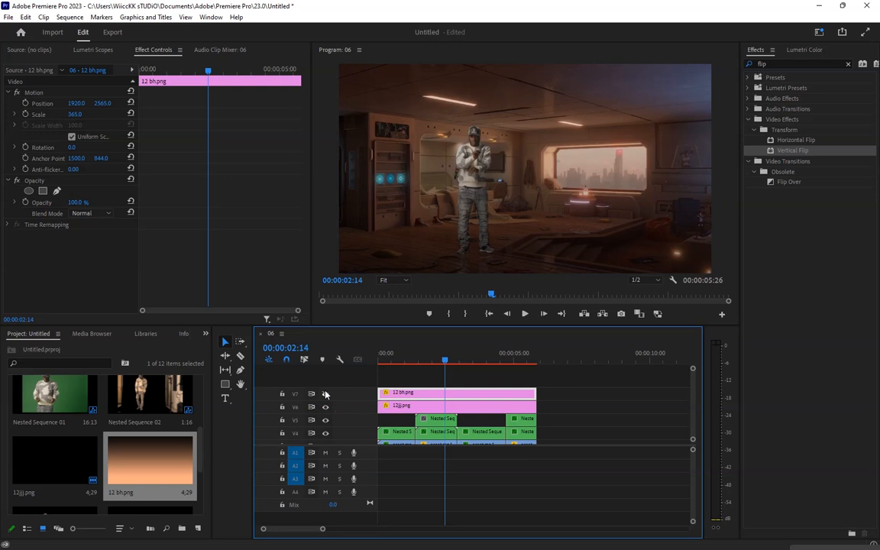
{"action": "left_click", "coordinate": [326, 395]}
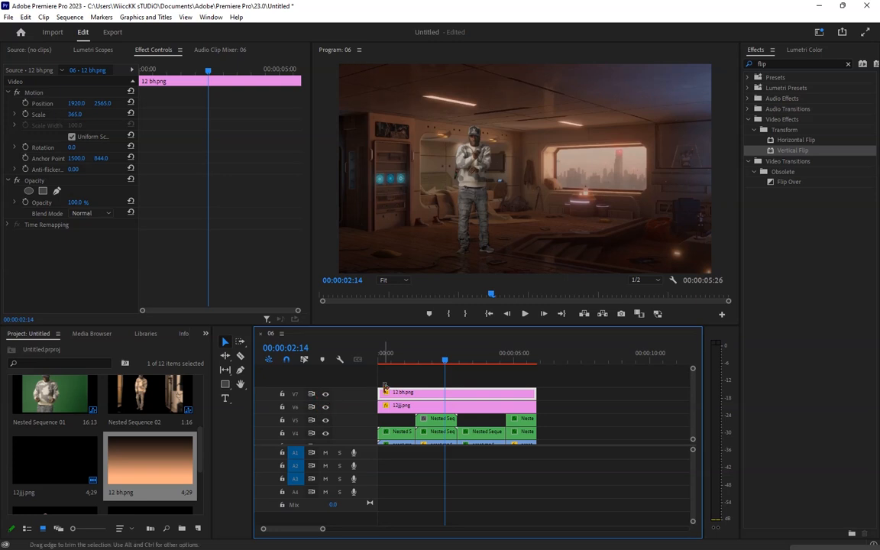
Play the sequence from the start to review the colour overlays
{"action": "left_click", "coordinate": [378, 356]}
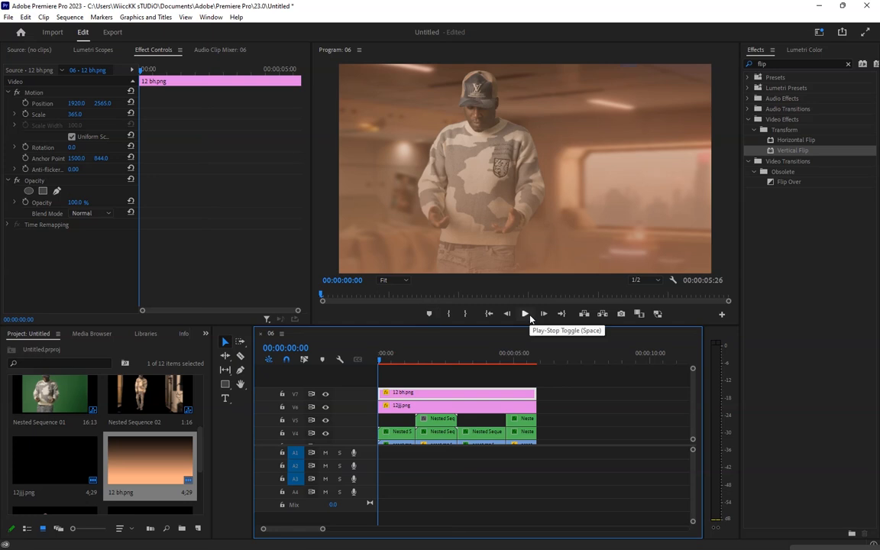
{"action": "left_click", "coordinate": [525, 314]}
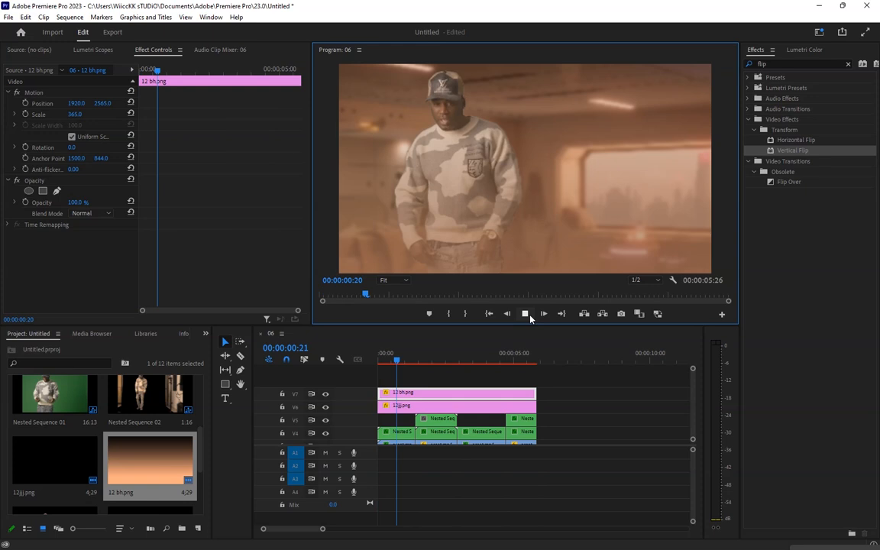
{"action": "left_click", "coordinate": [527, 315]}
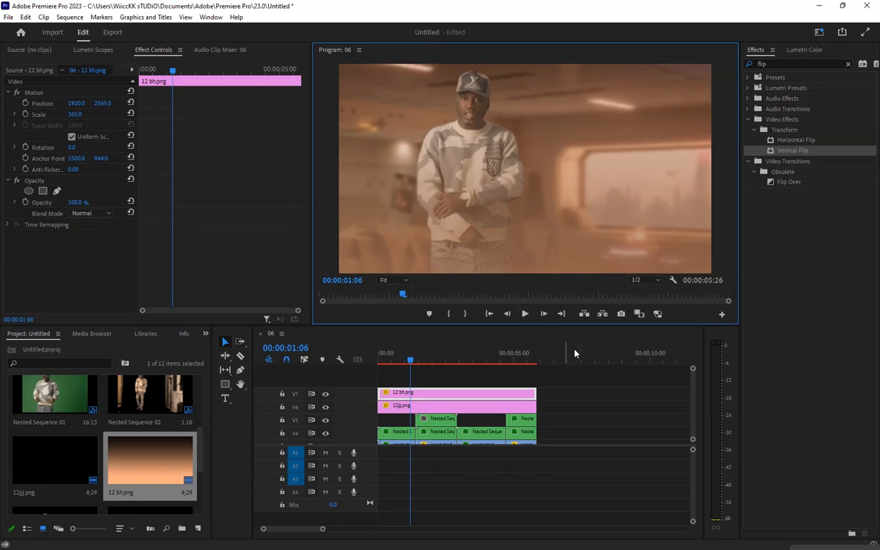
{"action": "scroll", "coordinate": [433, 382], "scroll_direction": "down", "scroll_amount": 2}
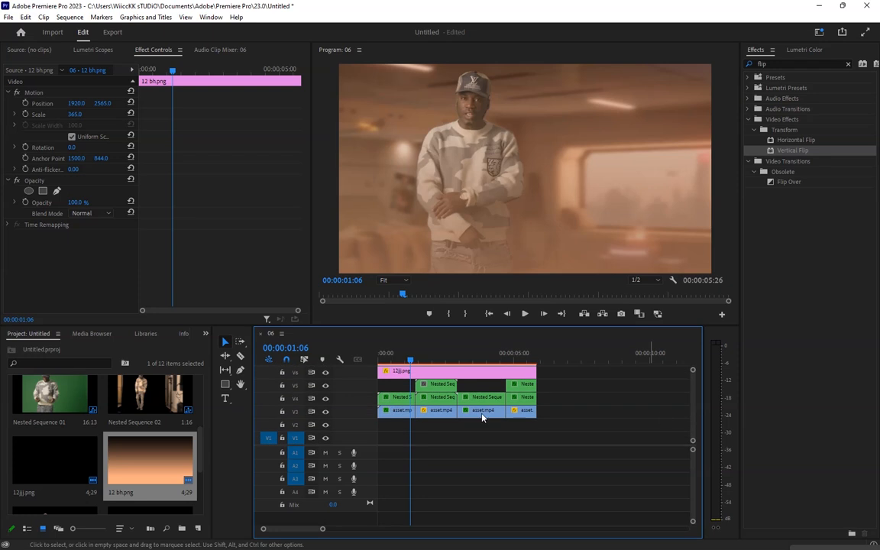